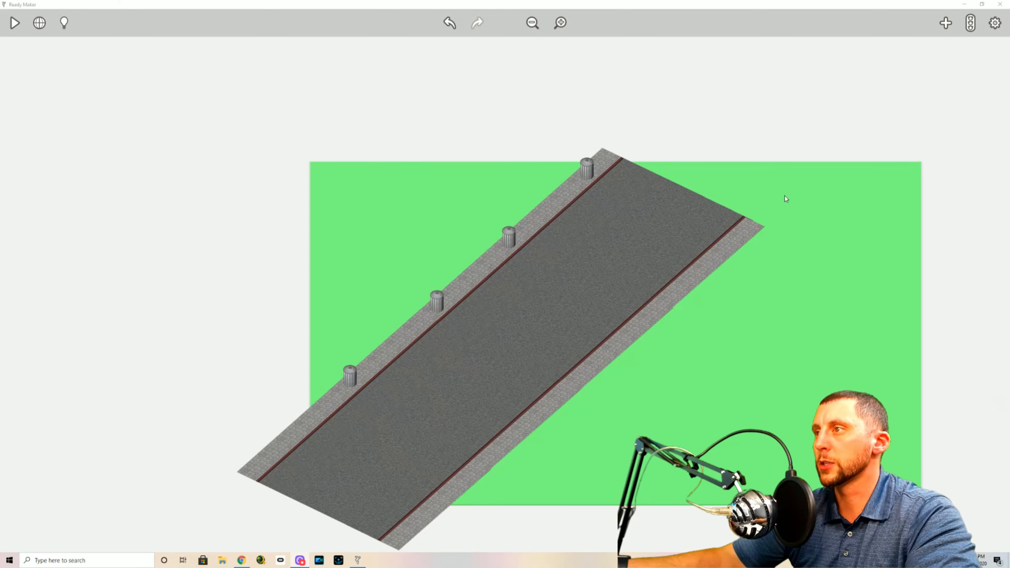
Add the uploaded paperboy-house-yellow artwork to the scene, beside the trash-can sidewalk near the lower end of the road
left_click(948, 23)
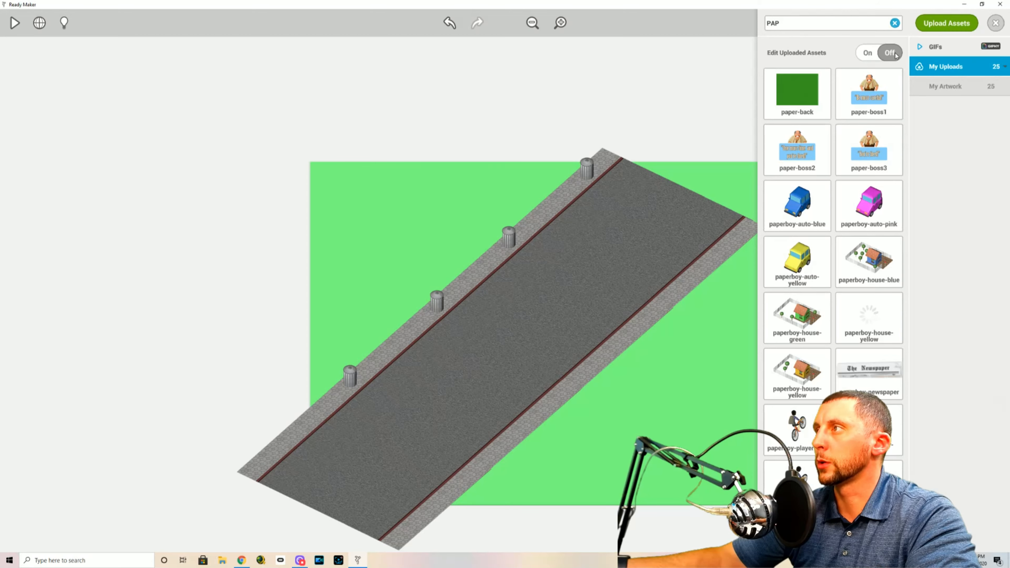
left_click(938, 68)
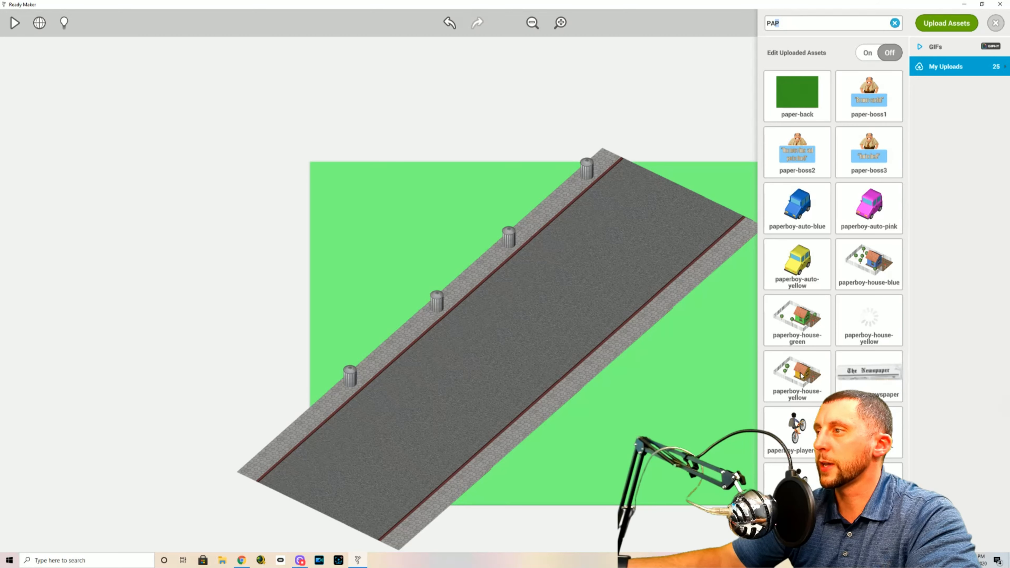
left_click_drag(802, 376, 277, 357)
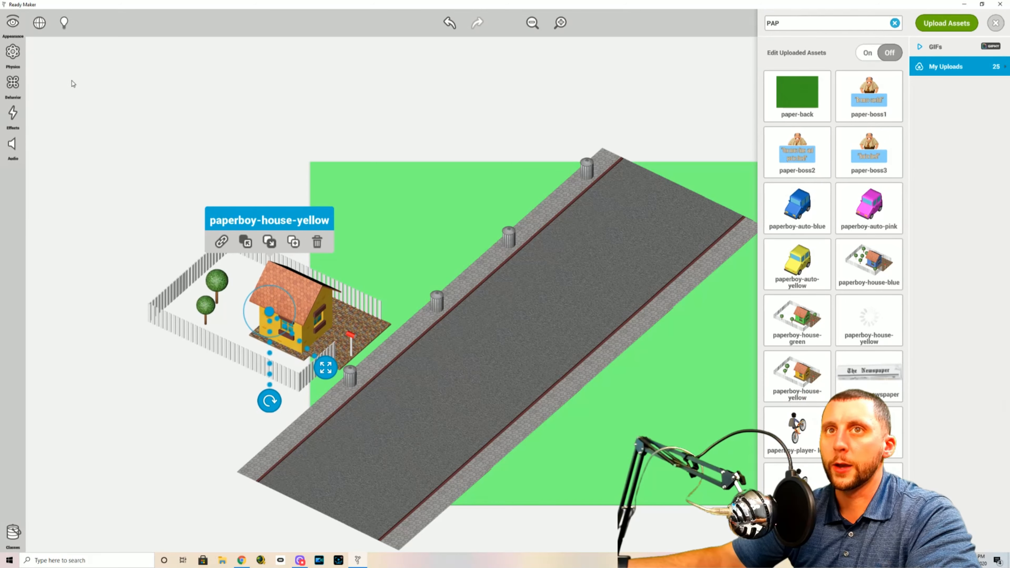
Rename the yellow house object as HOUSE 1
left_click(12, 27)
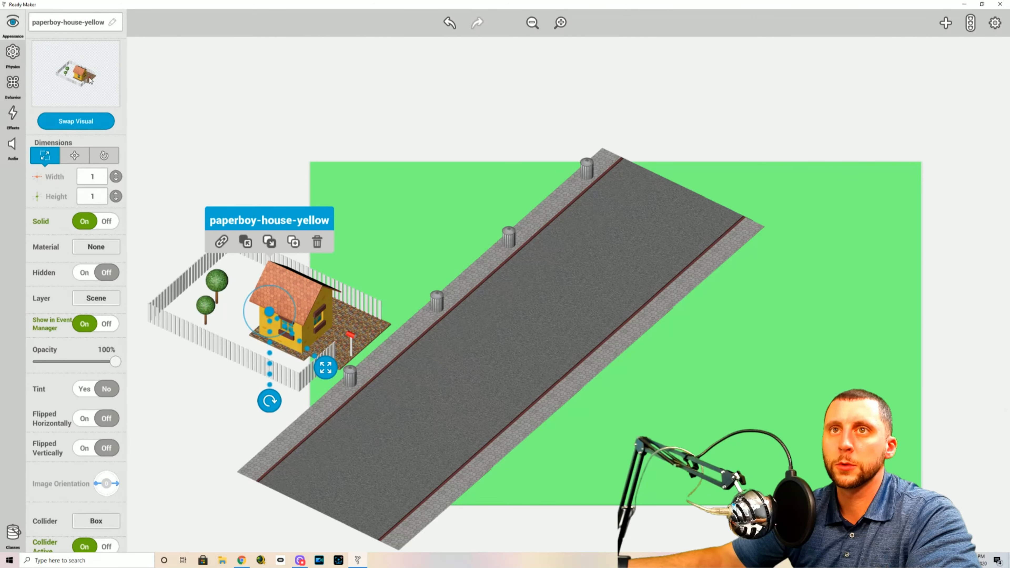
left_click(79, 28)
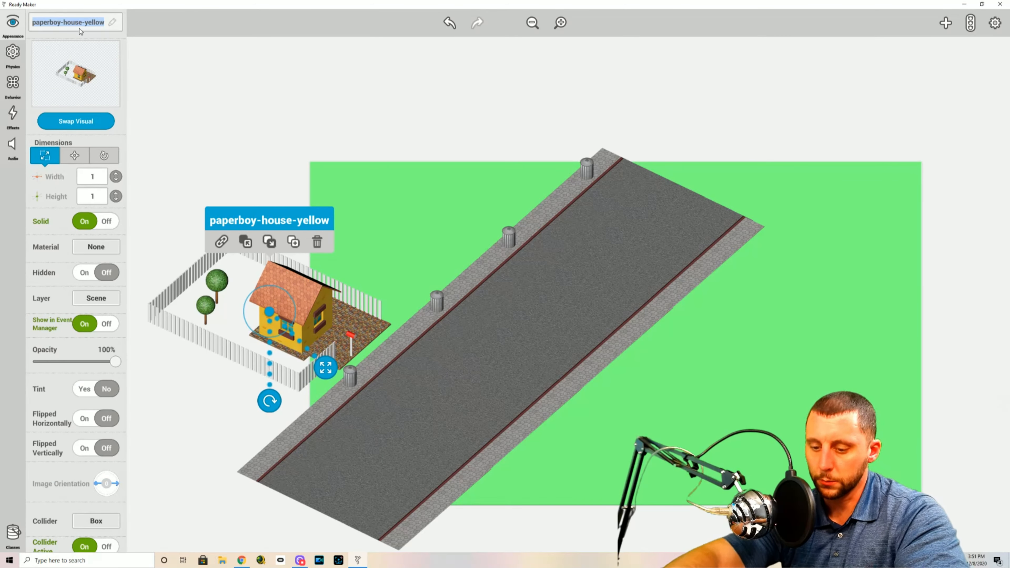
type("HOUSE 1")
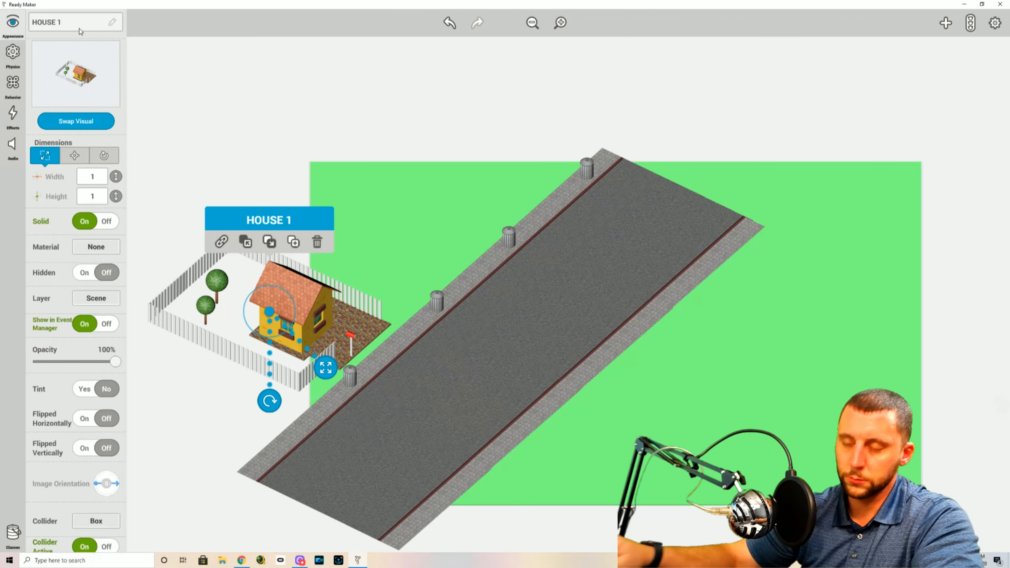
Make HOUSE 1 non-solid and set its layer to Background
left_click(105, 222)
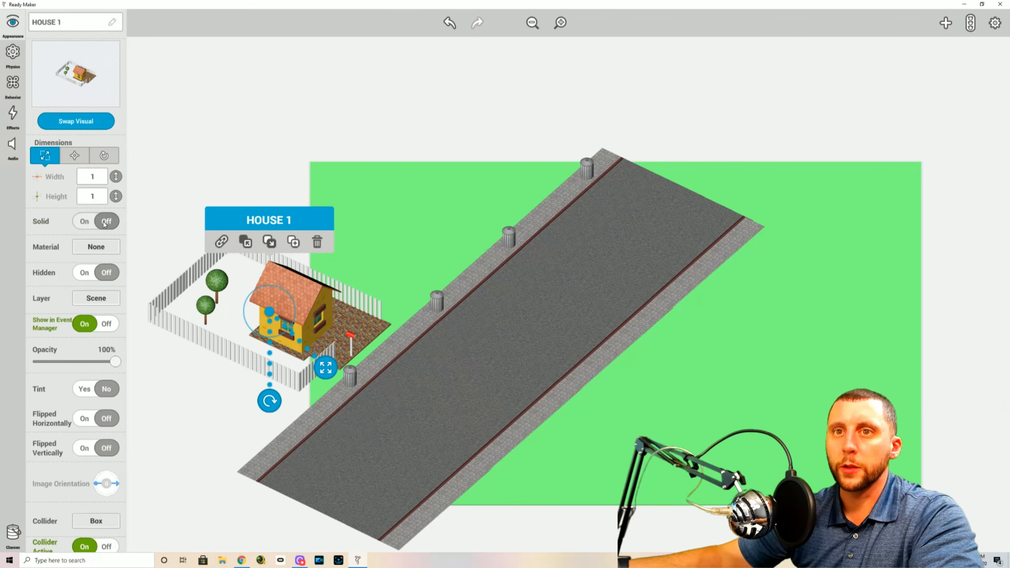
left_click(97, 301)
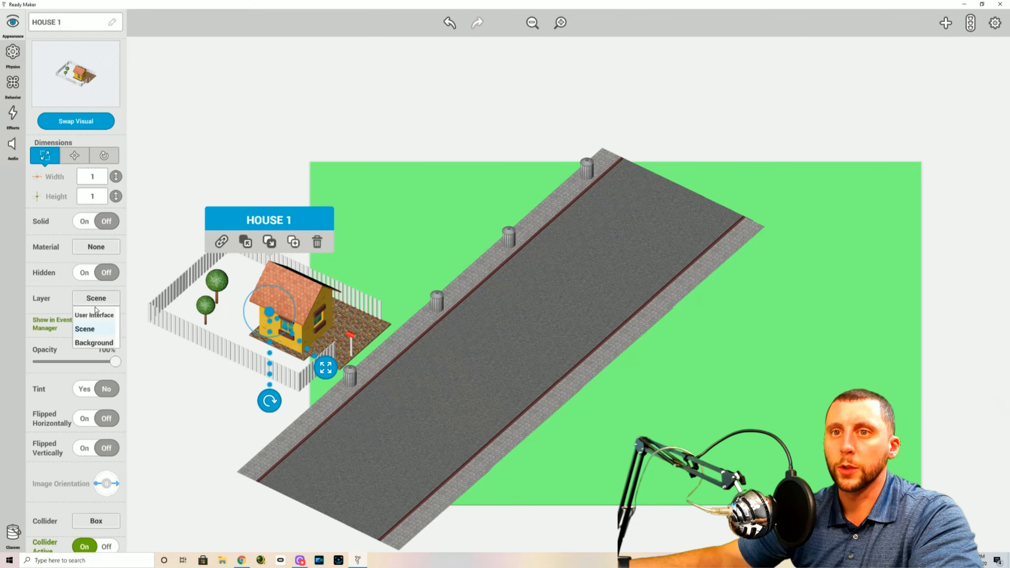
left_click(96, 343)
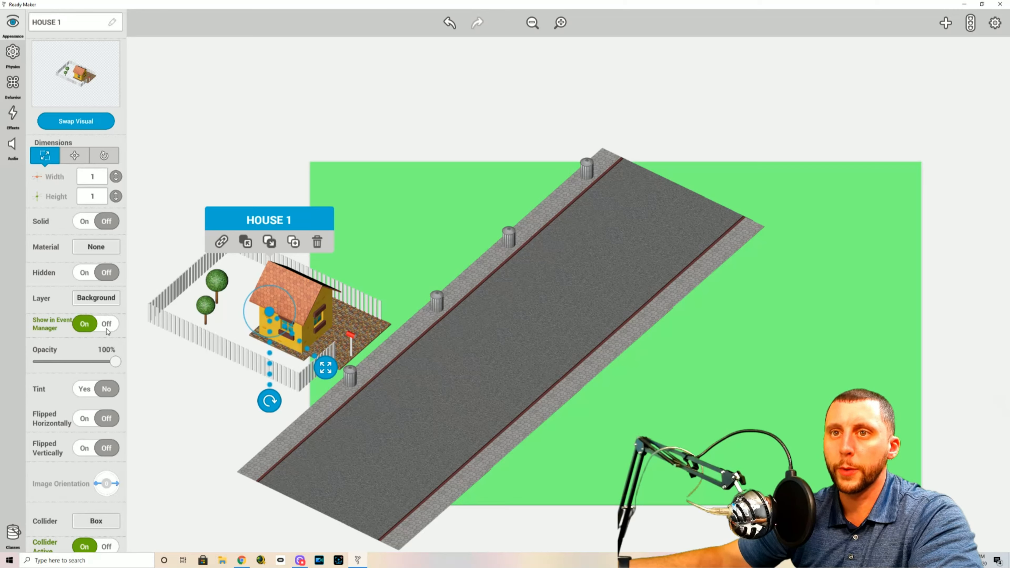
left_click(198, 162)
left_click(176, 372)
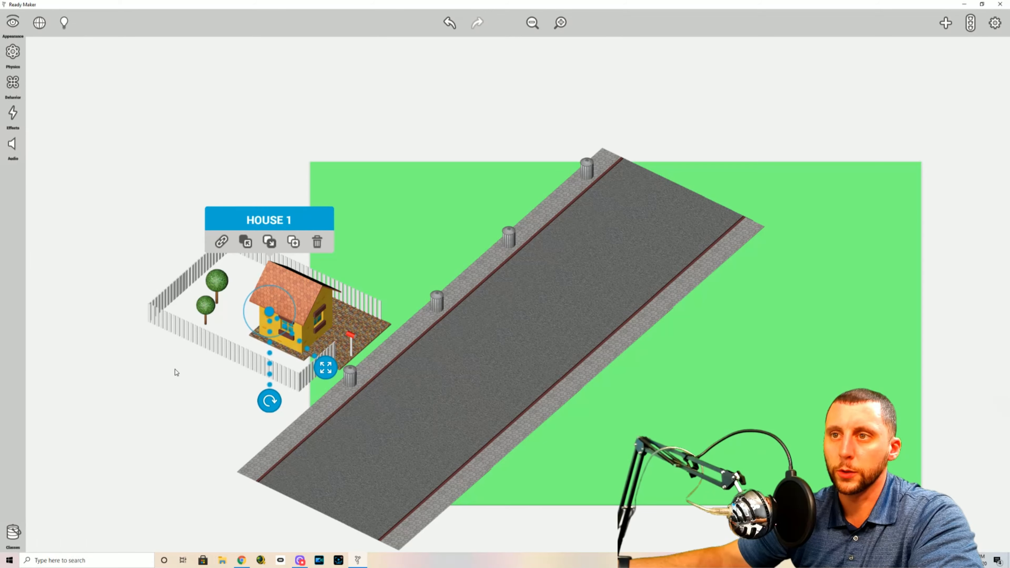
Create a new class named HOUSES and save it for HOUSE 1
left_click(12, 534)
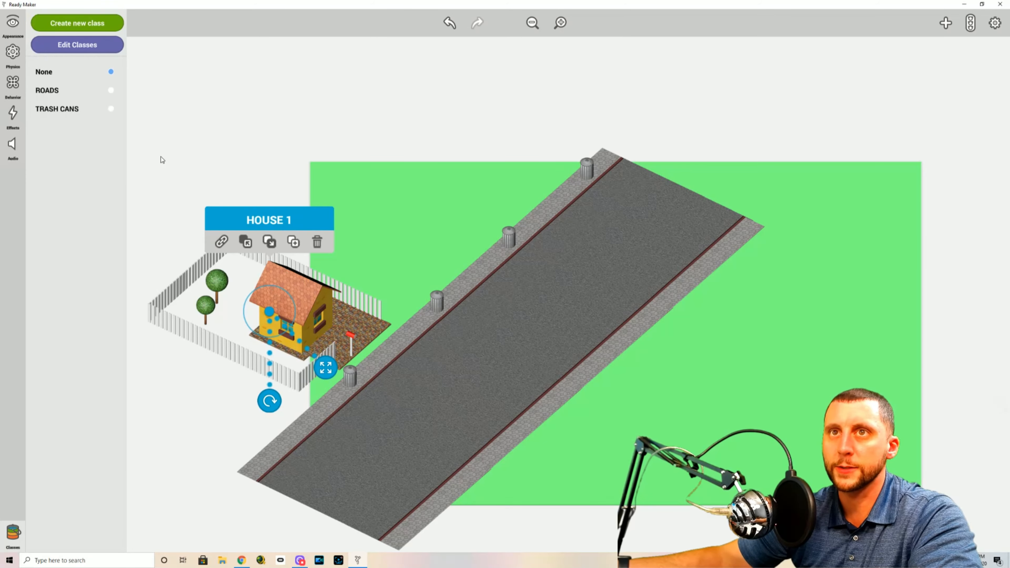
left_click(95, 24)
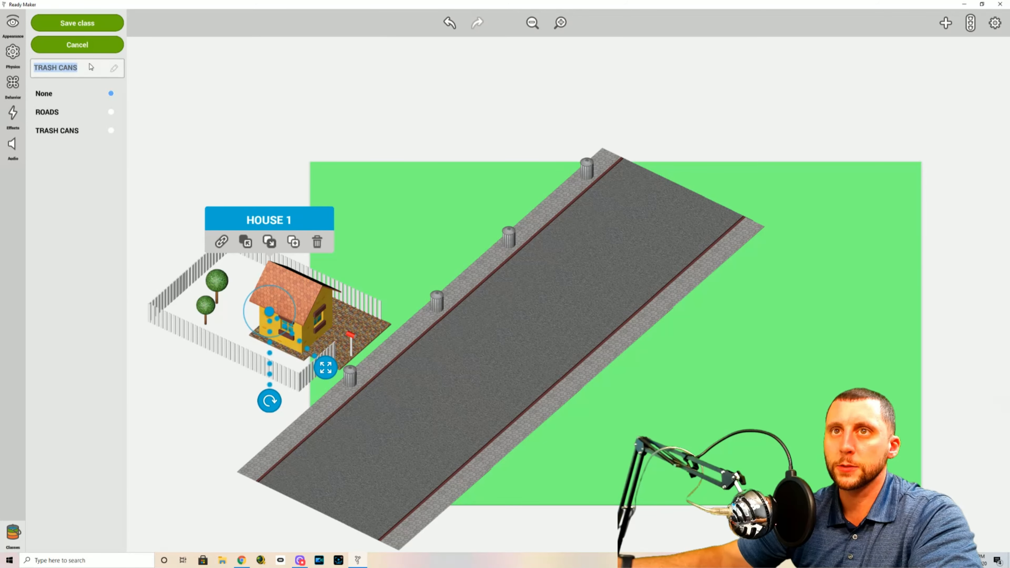
type("HOUSES")
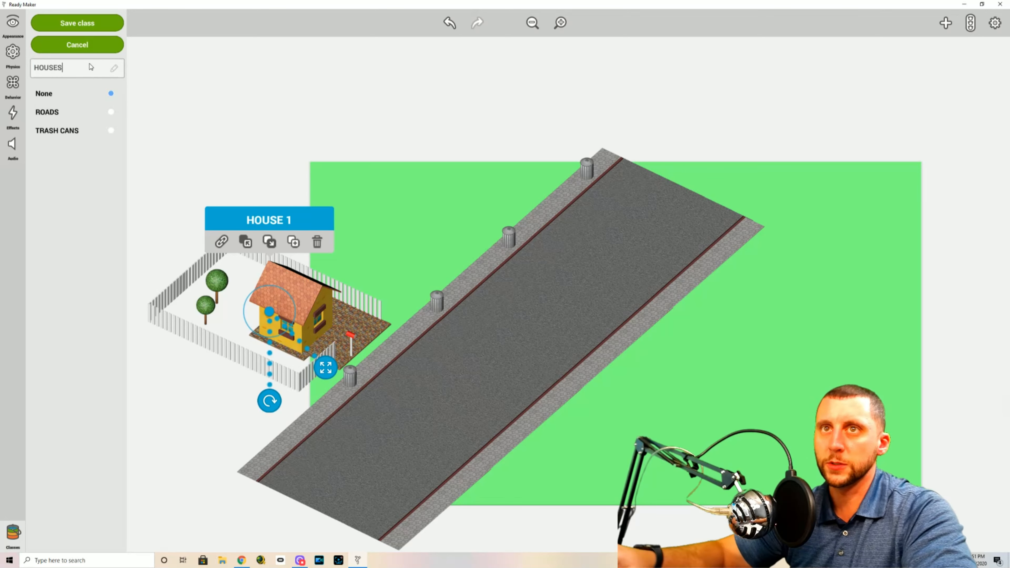
left_click(98, 27)
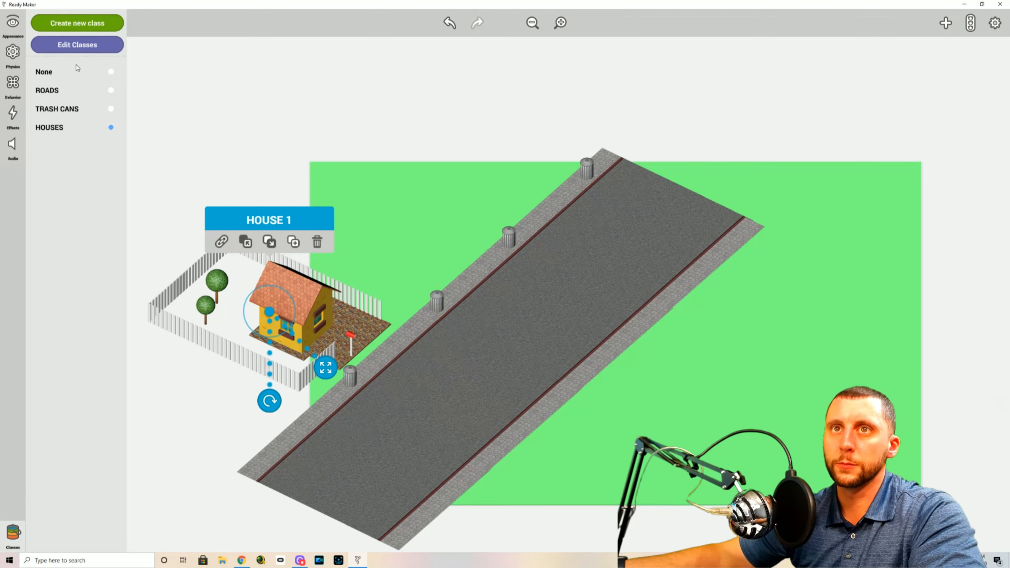
Clear the asset search filter and add a Join behavior to HOUSE 1
left_click(12, 83)
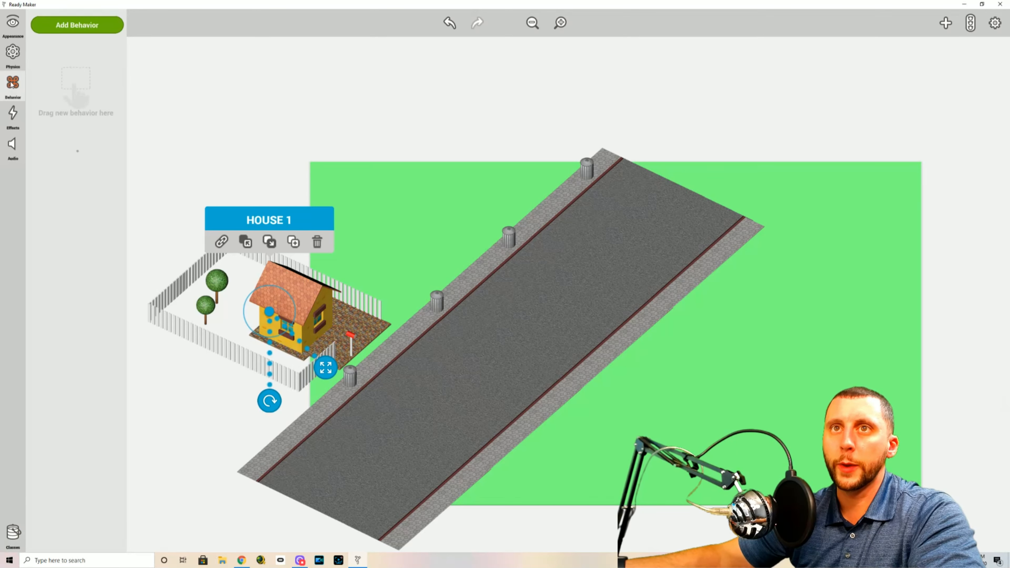
left_click(81, 27)
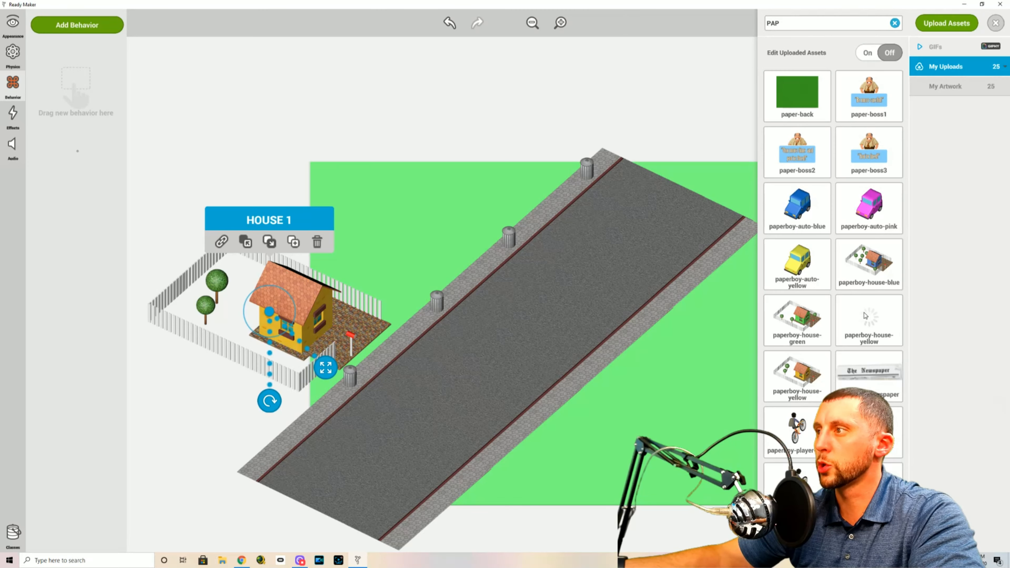
scroll(864, 313, "down", 8)
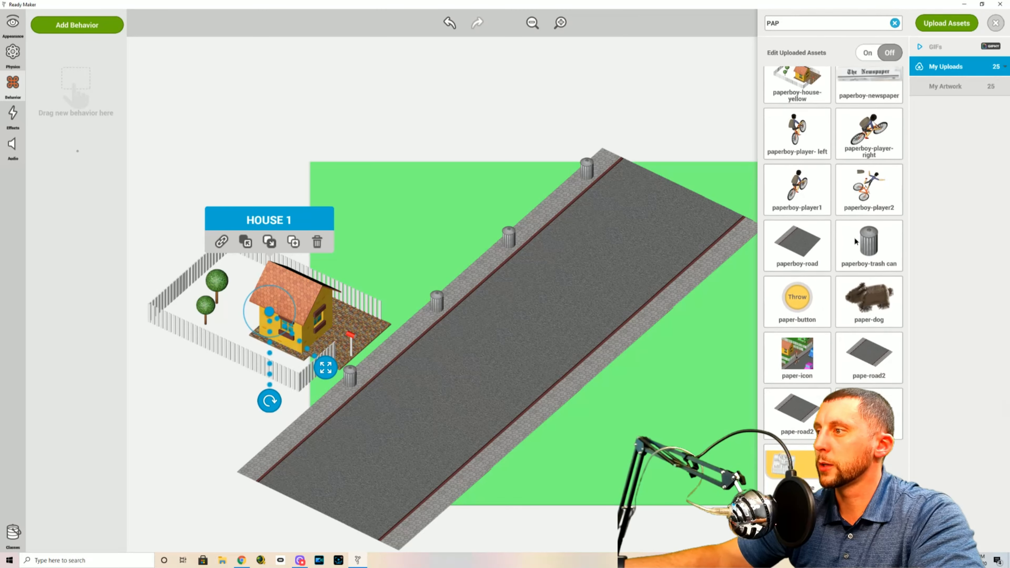
scroll(856, 243, "up", 8)
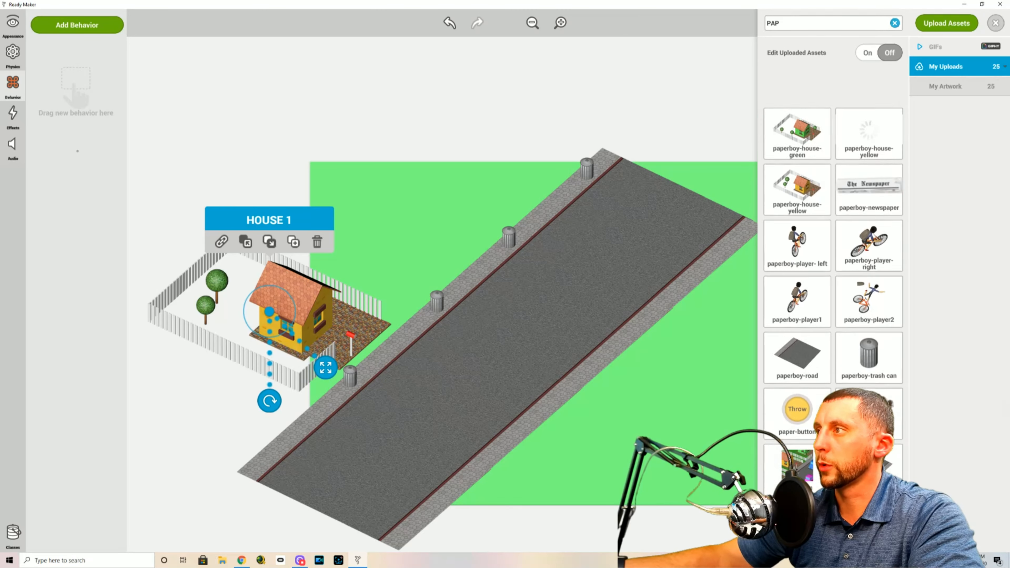
left_click(895, 23)
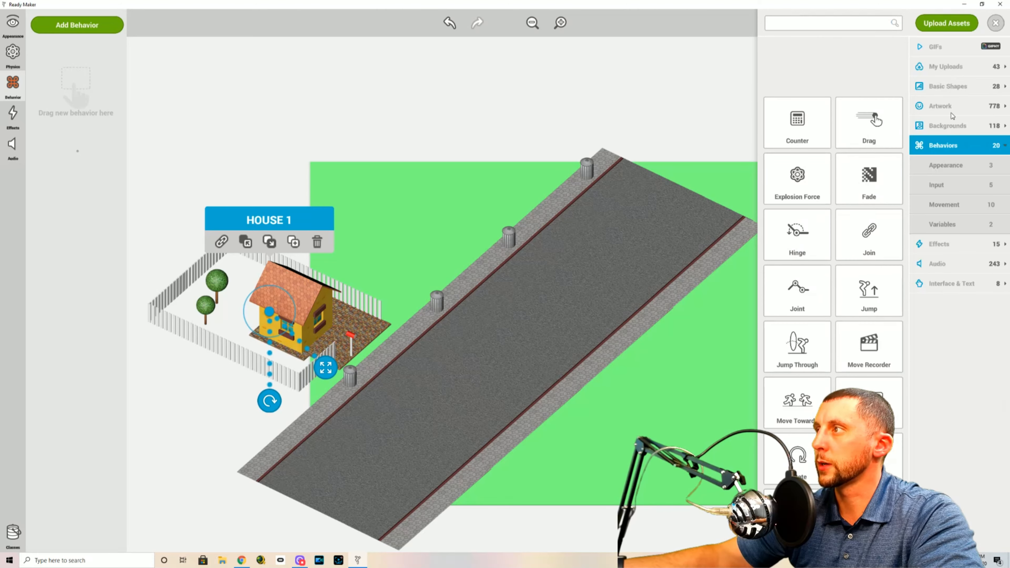
left_click(957, 146)
left_click_drag(866, 236, 70, 78)
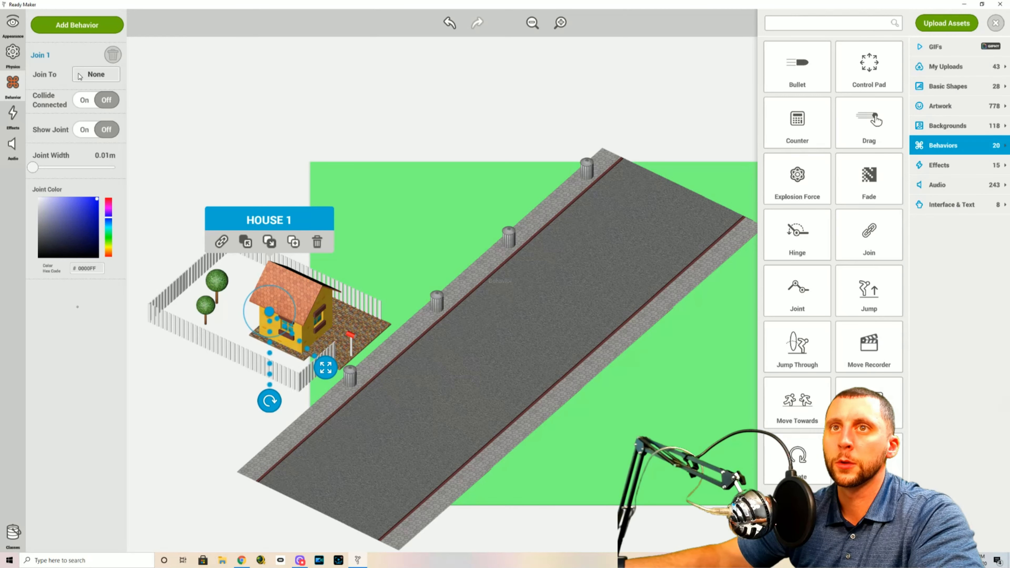
left_click(214, 117)
Move HOUSE 1 diagonally along the sidewalk so it sits against the lower end of the road
left_click(307, 341)
left_click_drag(269, 315, 214, 371)
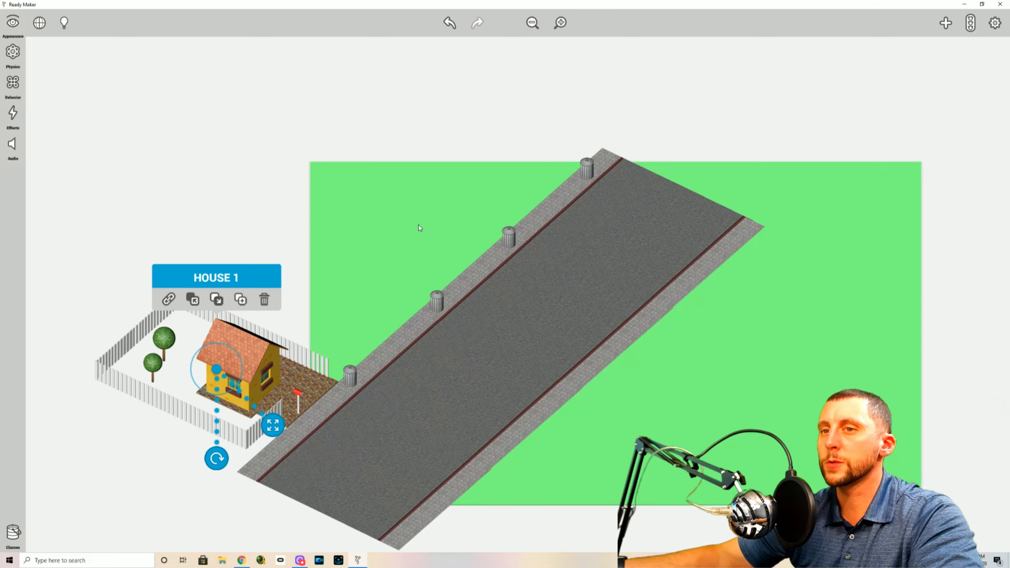
left_click(722, 117)
Search the uploaded assets for PAPER and place paperboy-house-blue along the sidewalk just above the yellow house
left_click(946, 24)
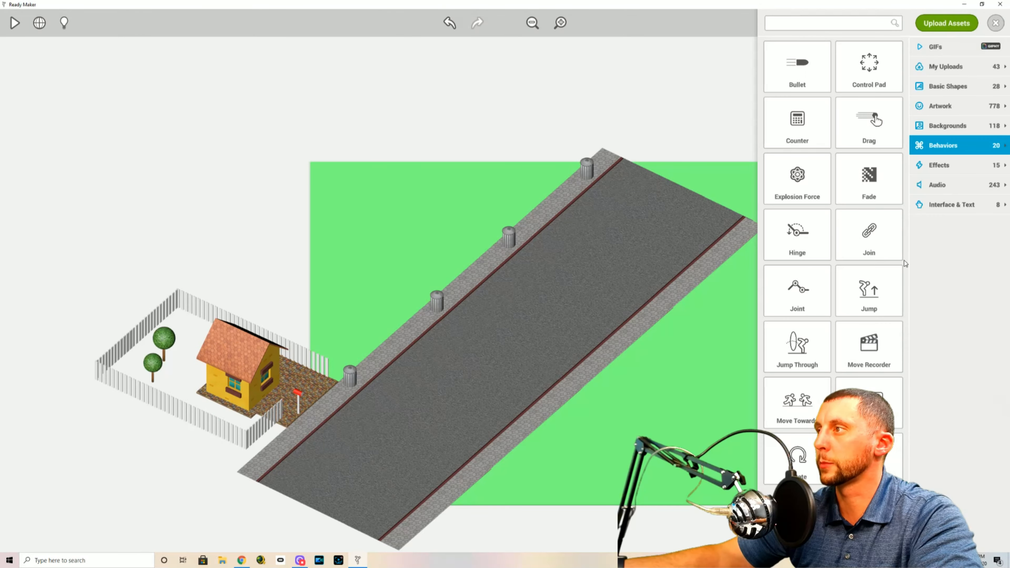
left_click(951, 71)
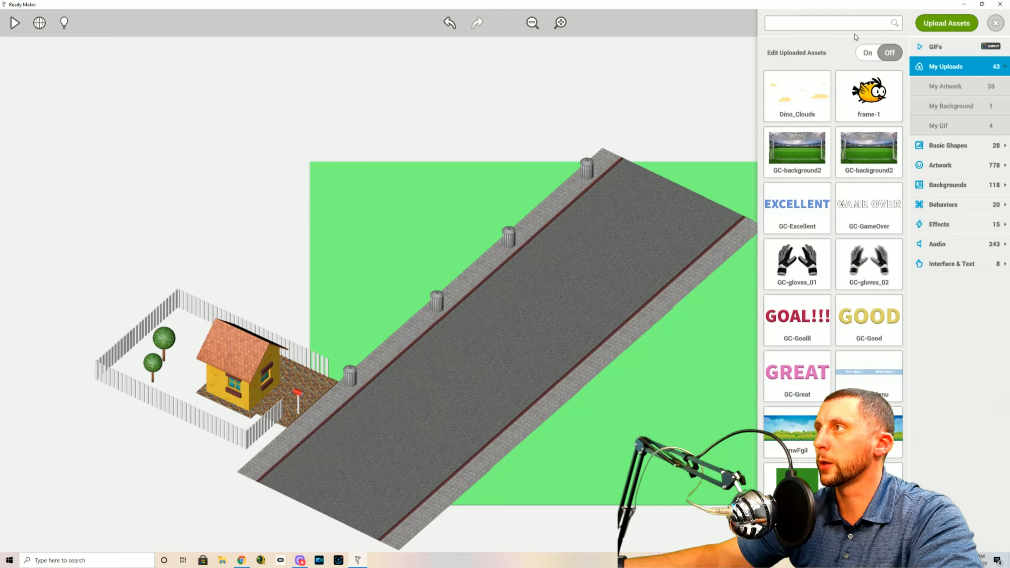
type("PAPER")
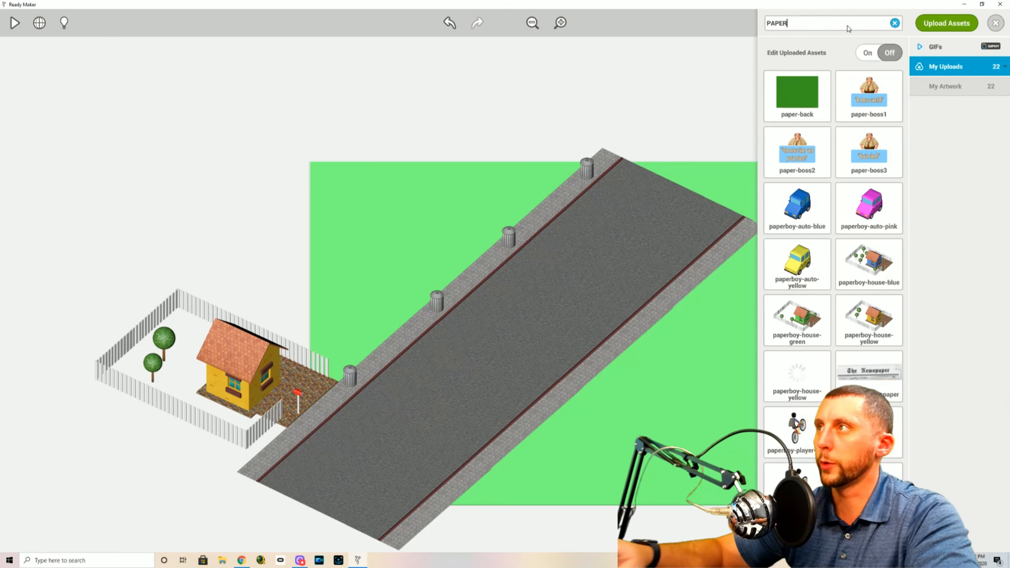
left_click_drag(869, 260, 358, 281)
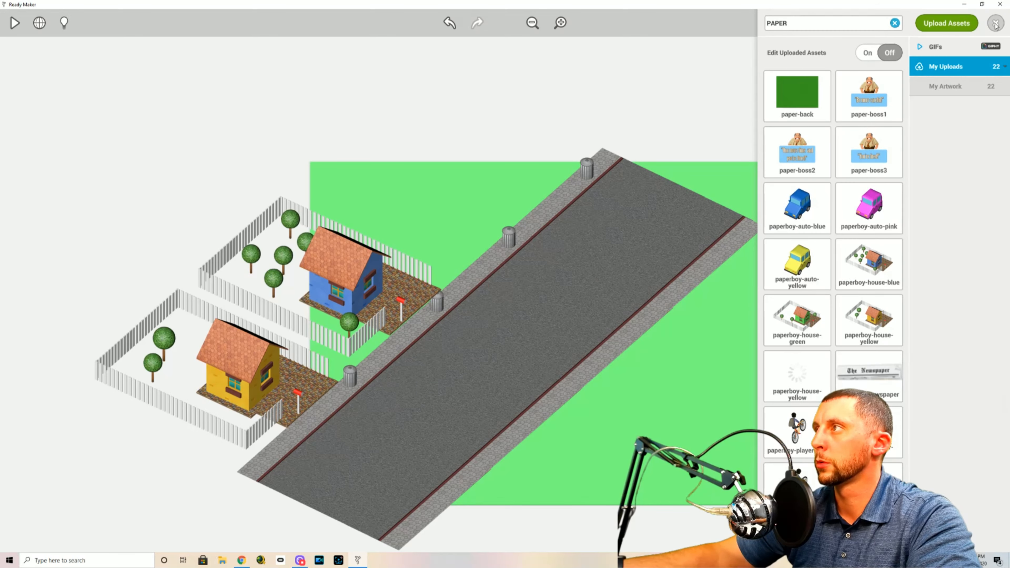
Rename the blue house object as HOUSE 2
left_click(350, 275)
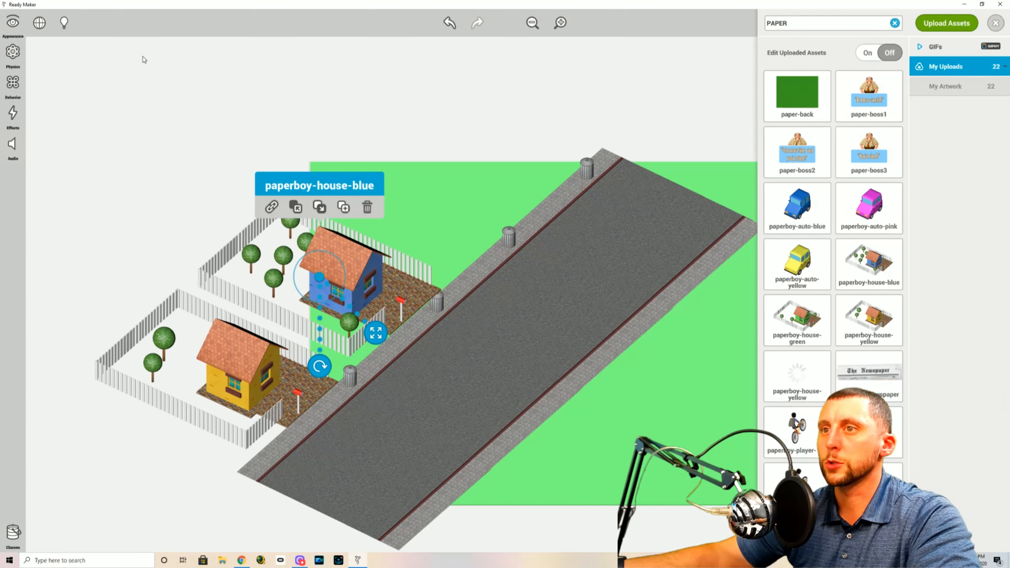
left_click(15, 26)
left_click(70, 26)
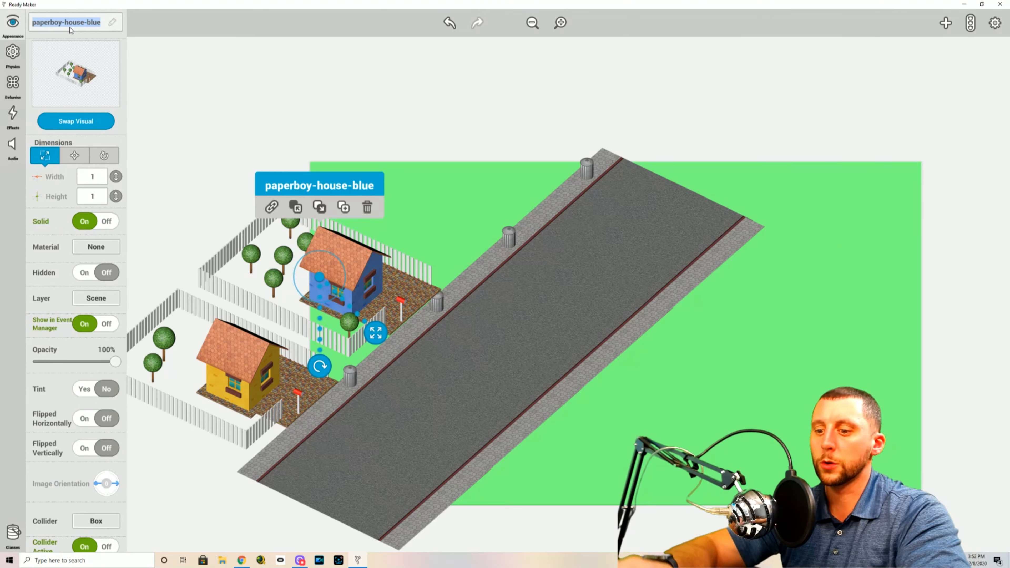
type("HOUSE 2")
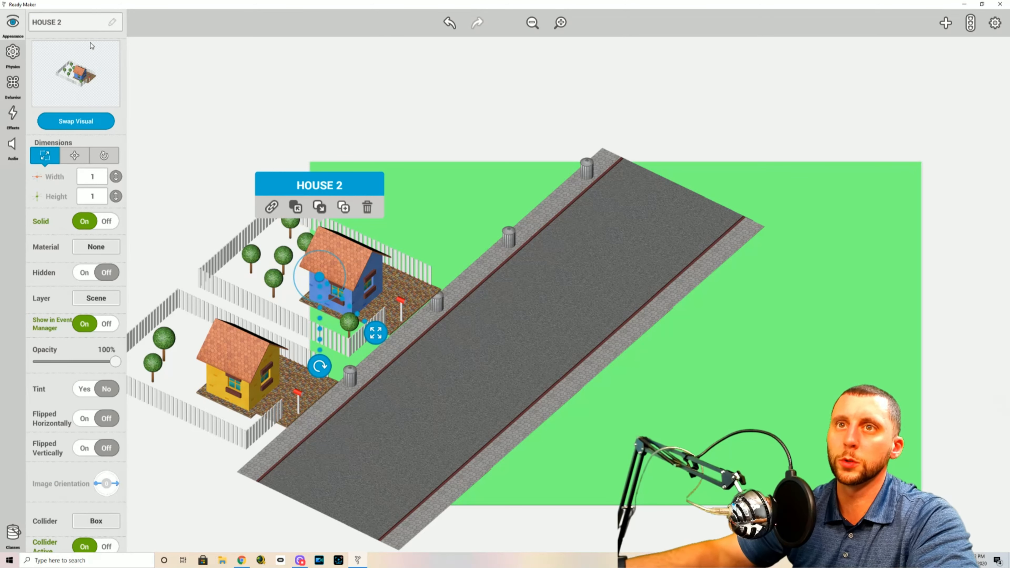
Turn Solid off for HOUSE 2 and place it on the Background layer
left_click(106, 222)
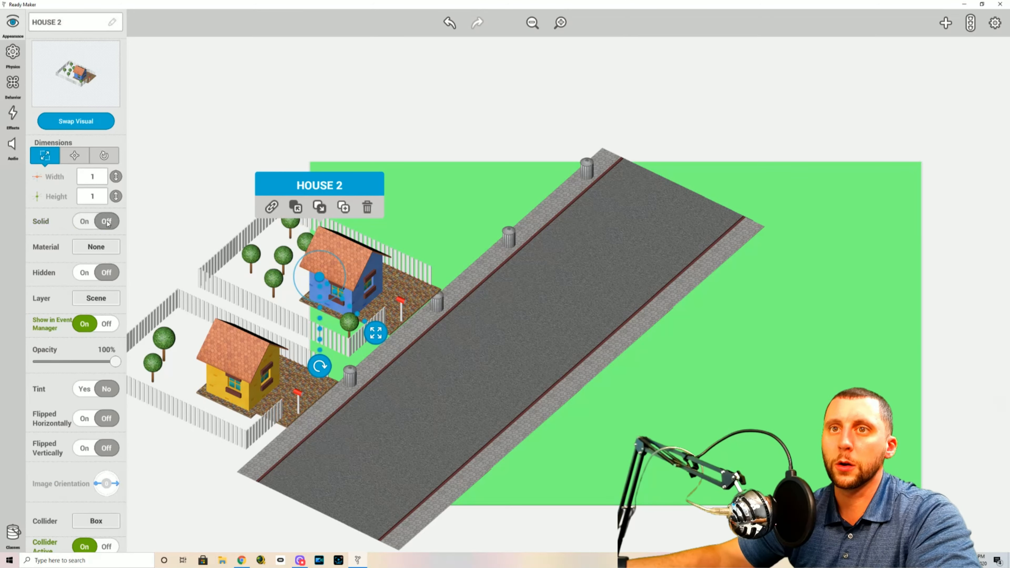
left_click(95, 297)
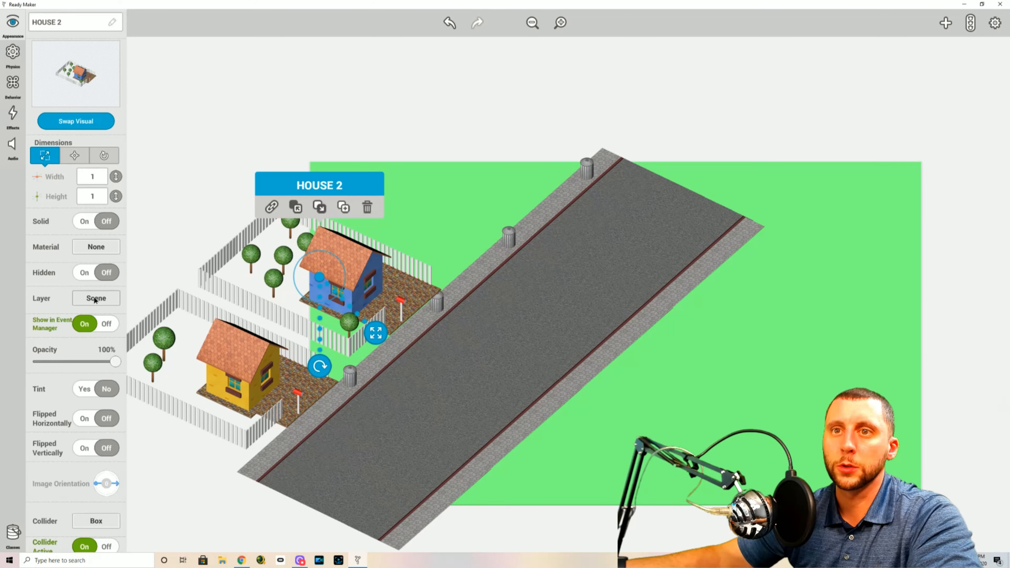
left_click(98, 343)
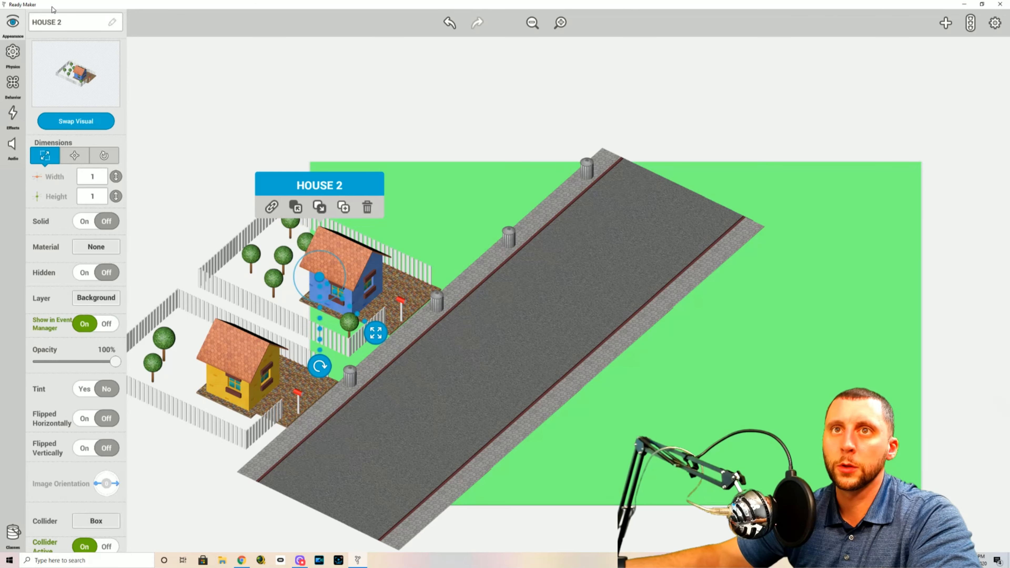
Attach a Join behavior to HOUSE 2, clearing the asset search to reach the behaviors
left_click(12, 84)
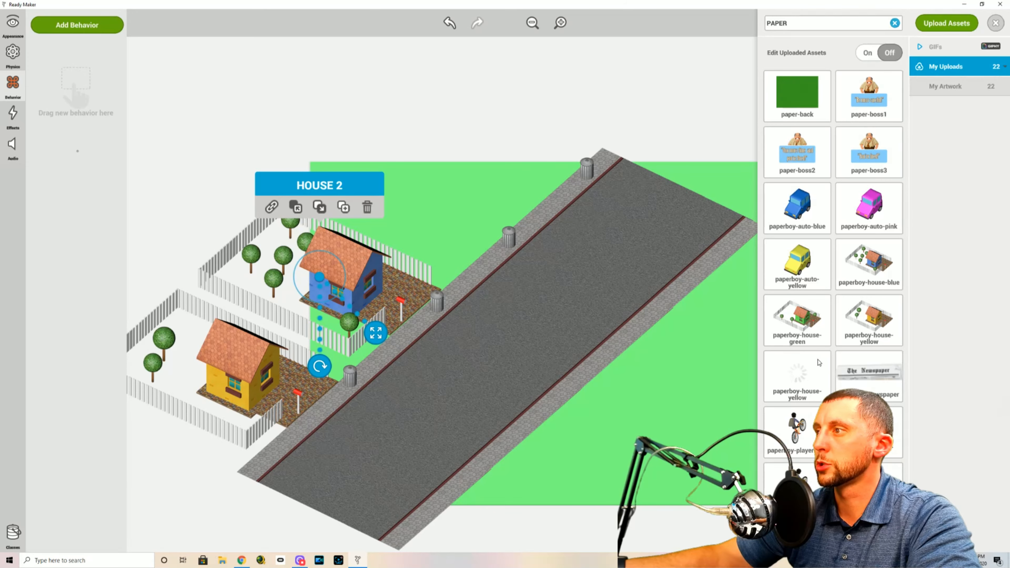
left_click(896, 23)
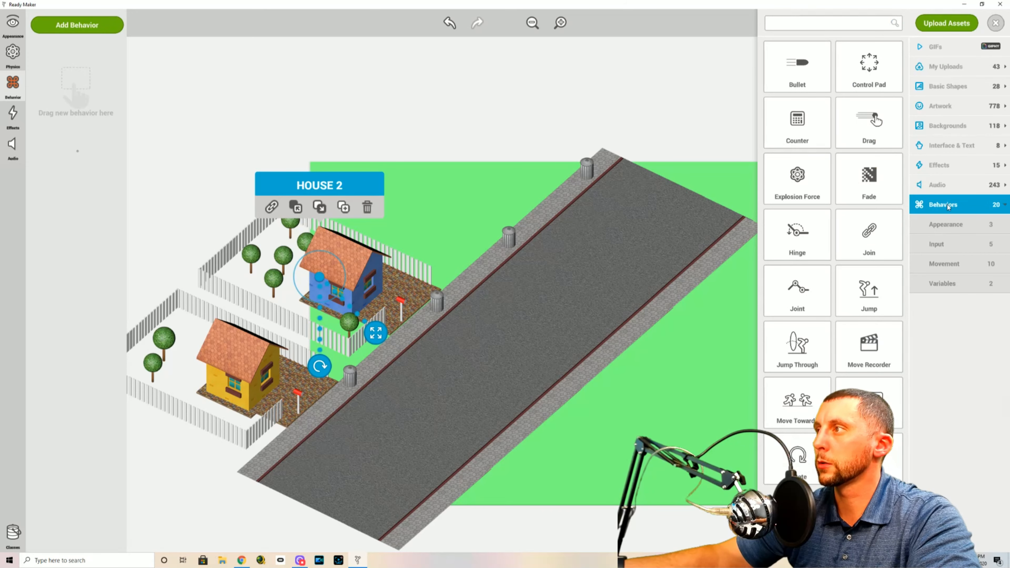
left_click_drag(871, 234, 67, 99)
left_click(696, 207)
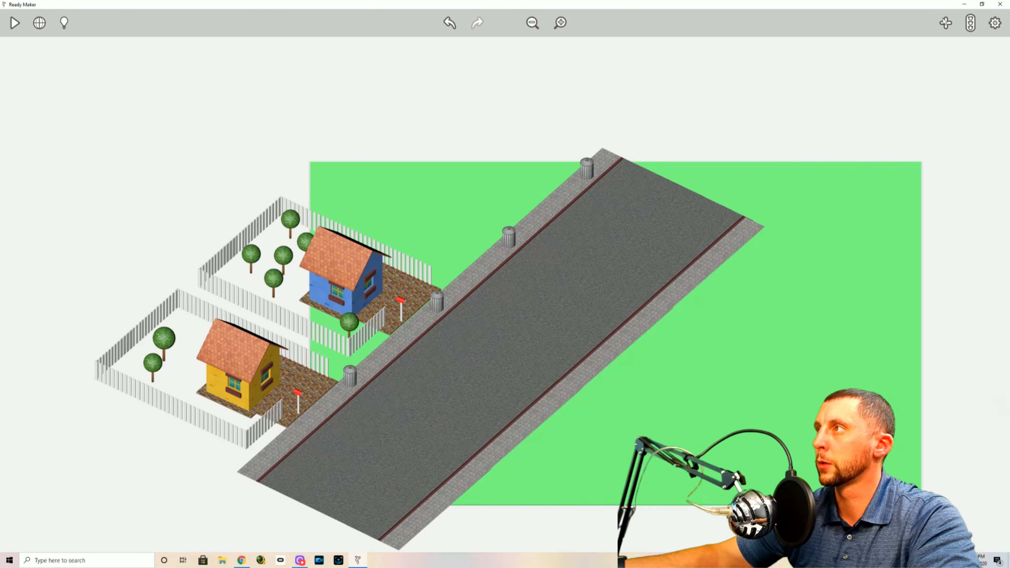
Duplicate HOUSE 2 and place the copy just above it along the sidewalk
left_click(946, 22)
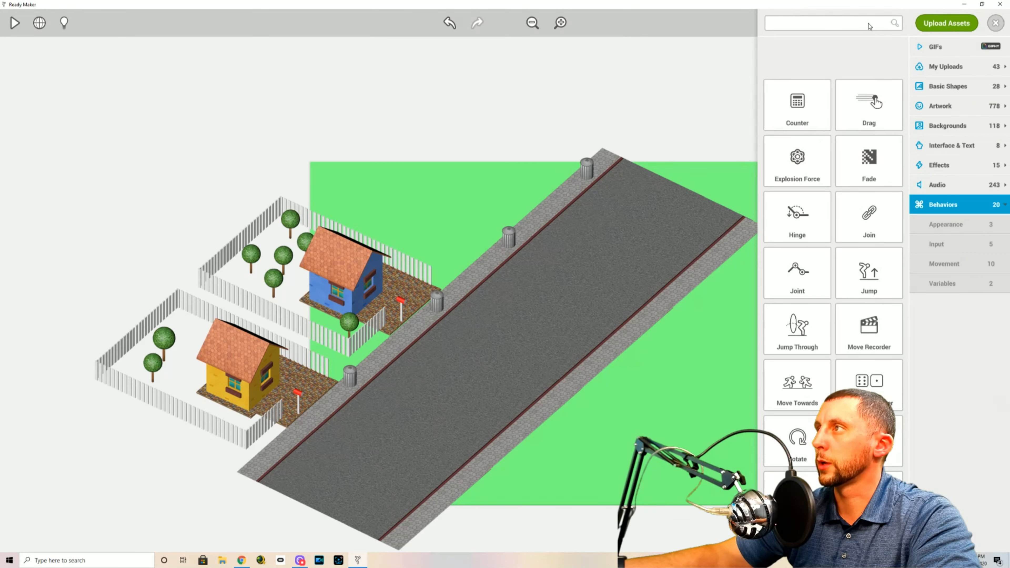
left_click(945, 190)
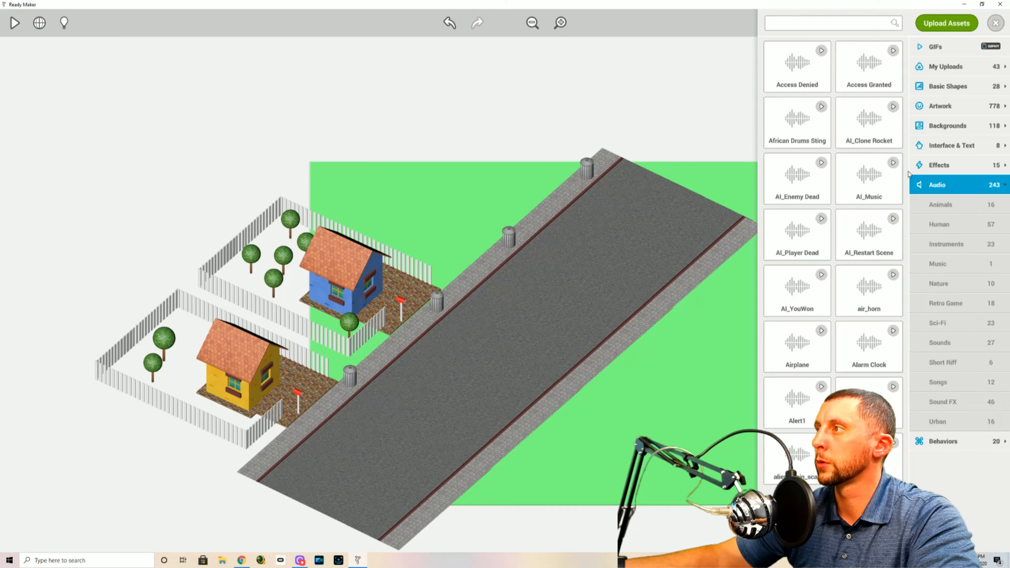
left_click(366, 261)
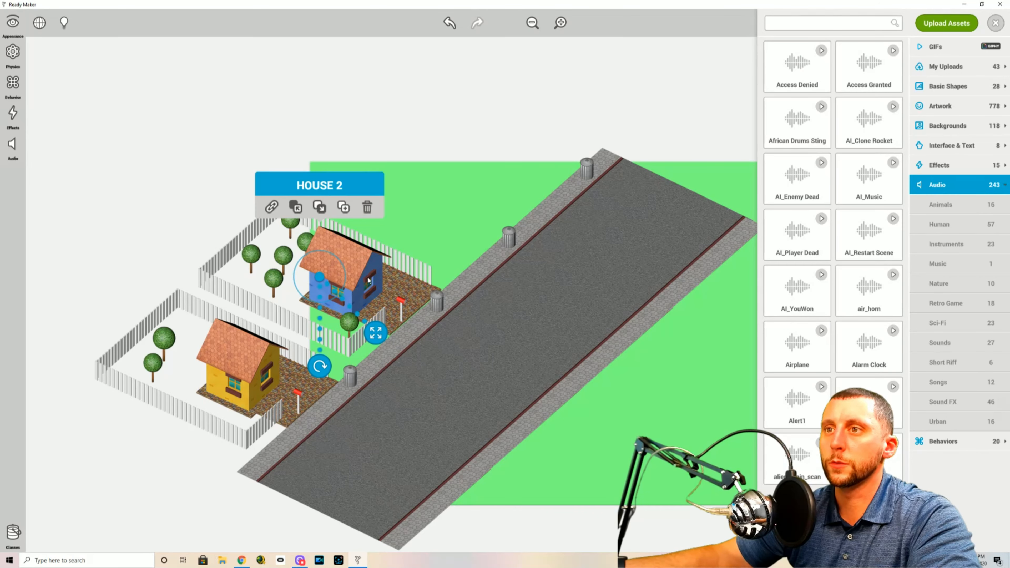
left_click(344, 207)
mouse_move(323, 274)
left_mouse_down()
mouse_move(403, 190)
mouse_move(413, 196)
left_mouse_up()
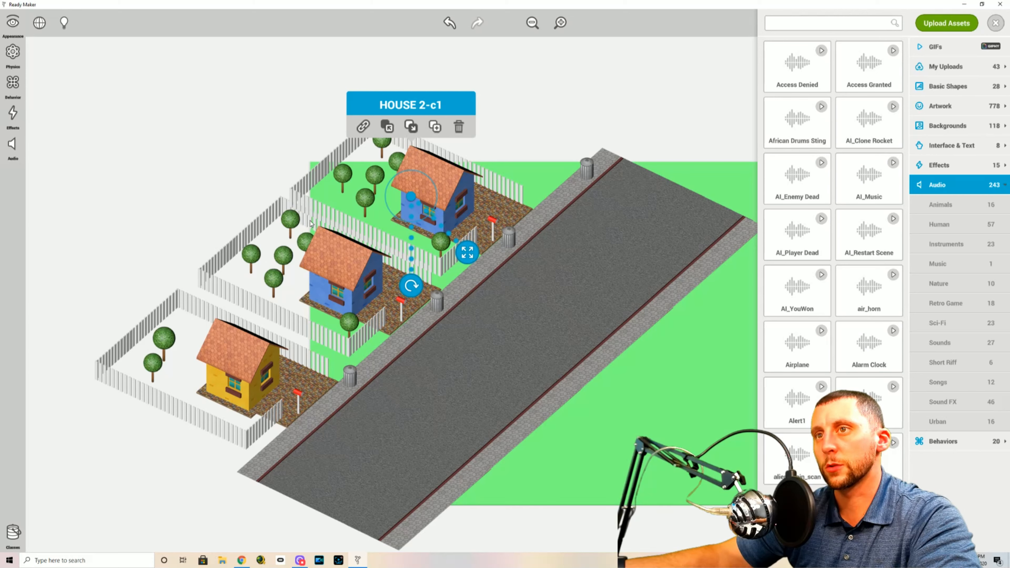
left_click(389, 129)
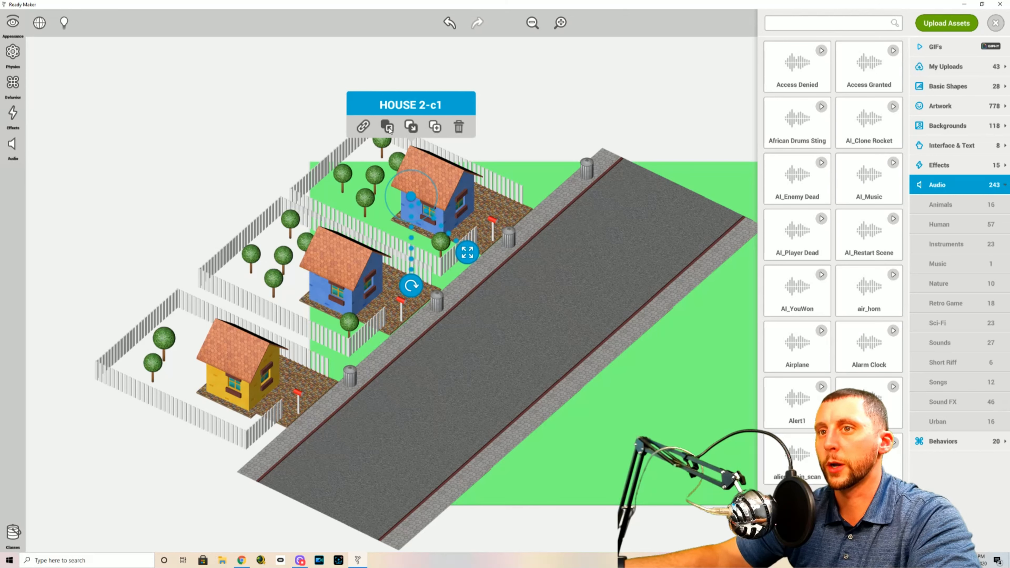
left_click_drag(412, 198, 416, 193)
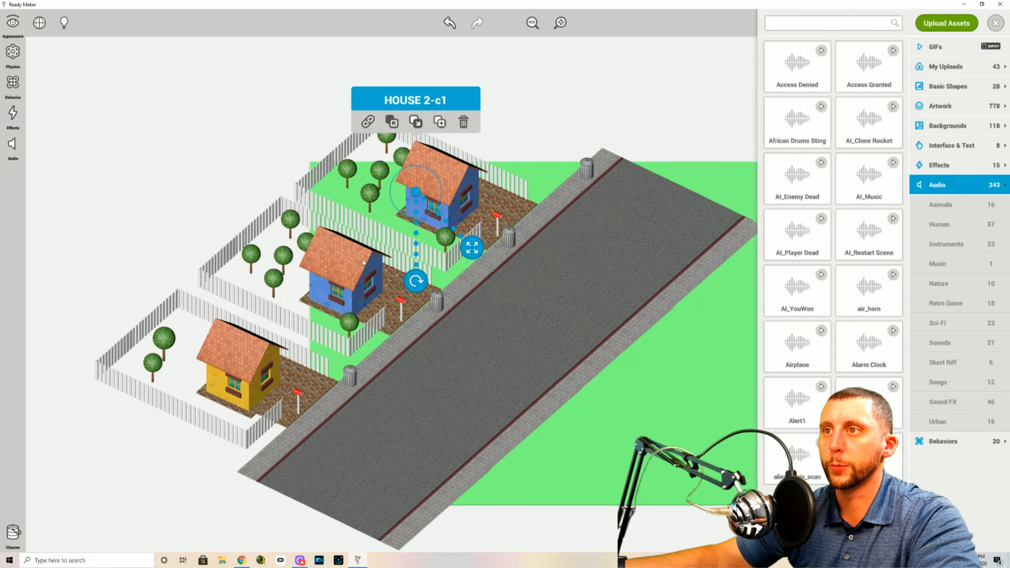
Search the uploaded assets for PAPER and swap the duplicated house's visual to paperboy-house-green
left_click(19, 27)
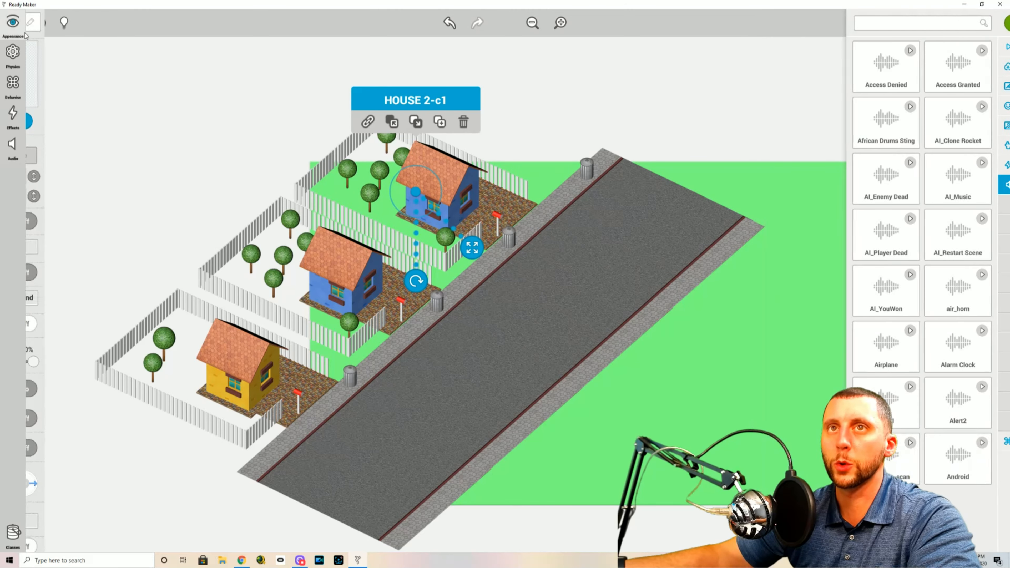
left_click(94, 121)
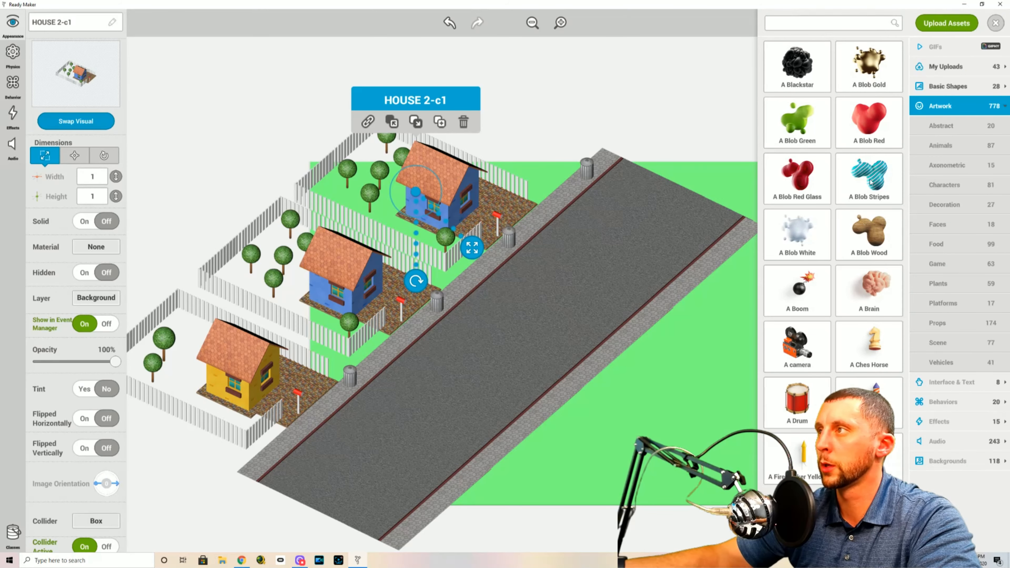
type("PAPER")
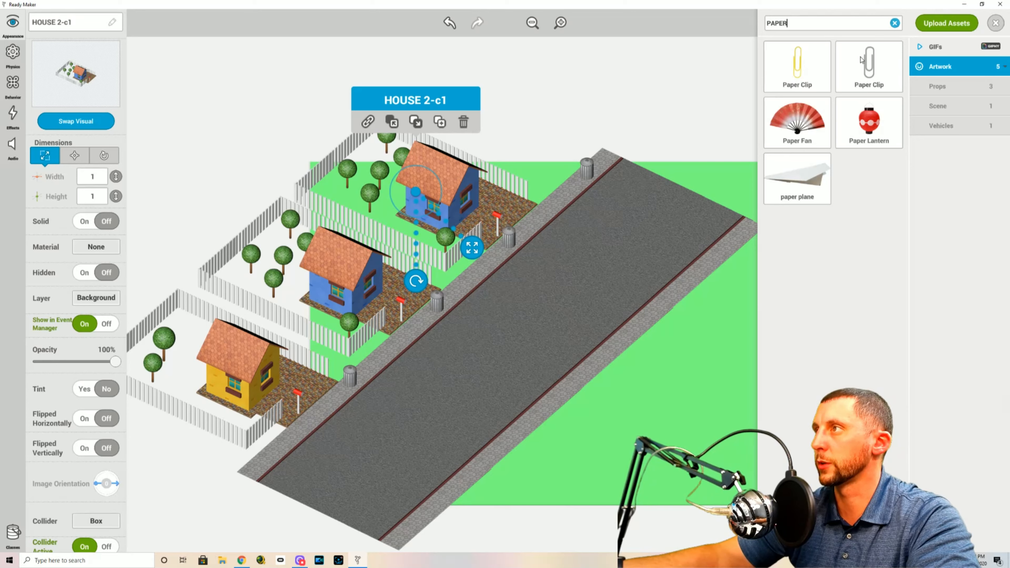
left_click(895, 23)
left_click(945, 68)
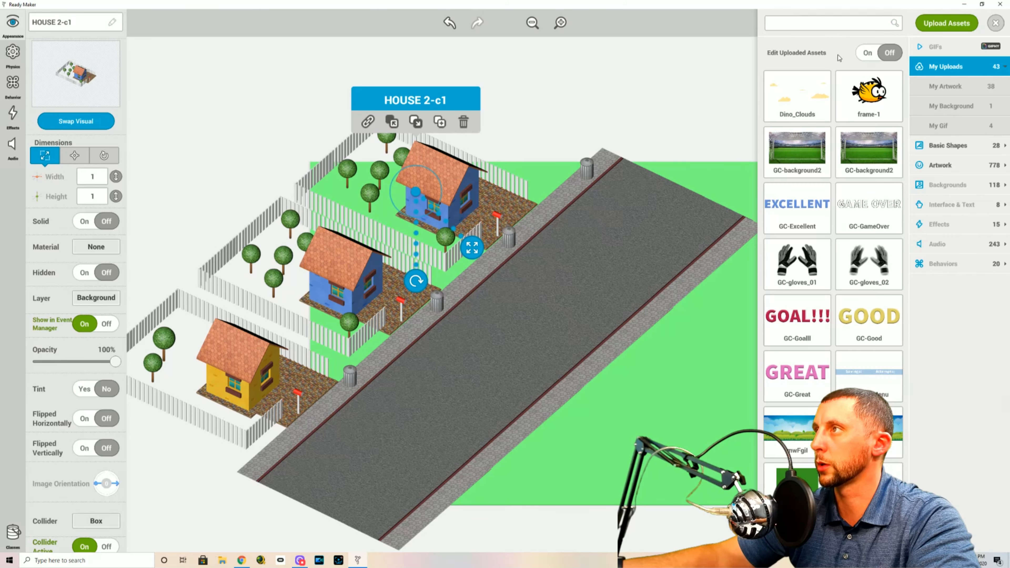
type("PAPER")
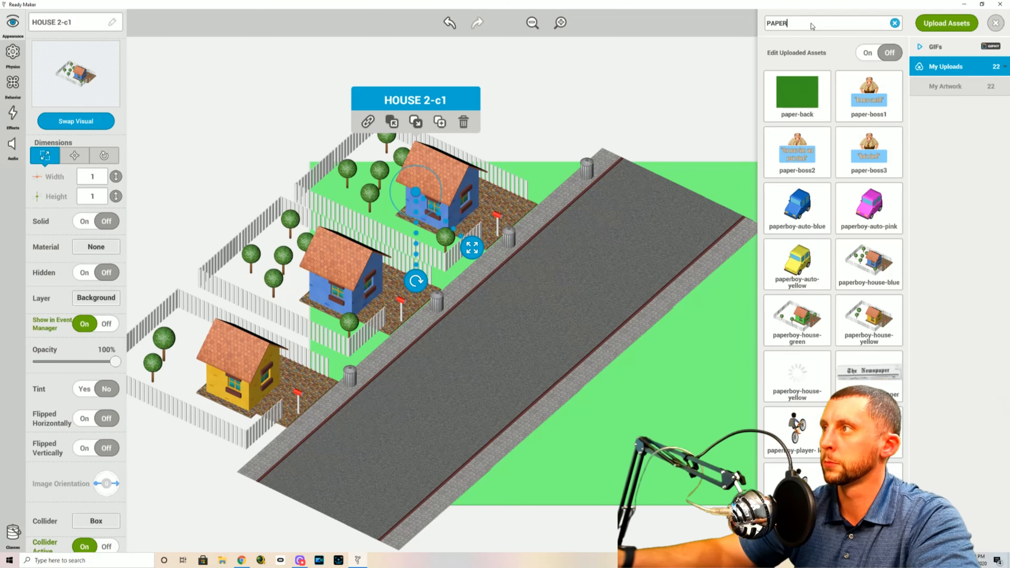
left_click(803, 323)
left_click(97, 80)
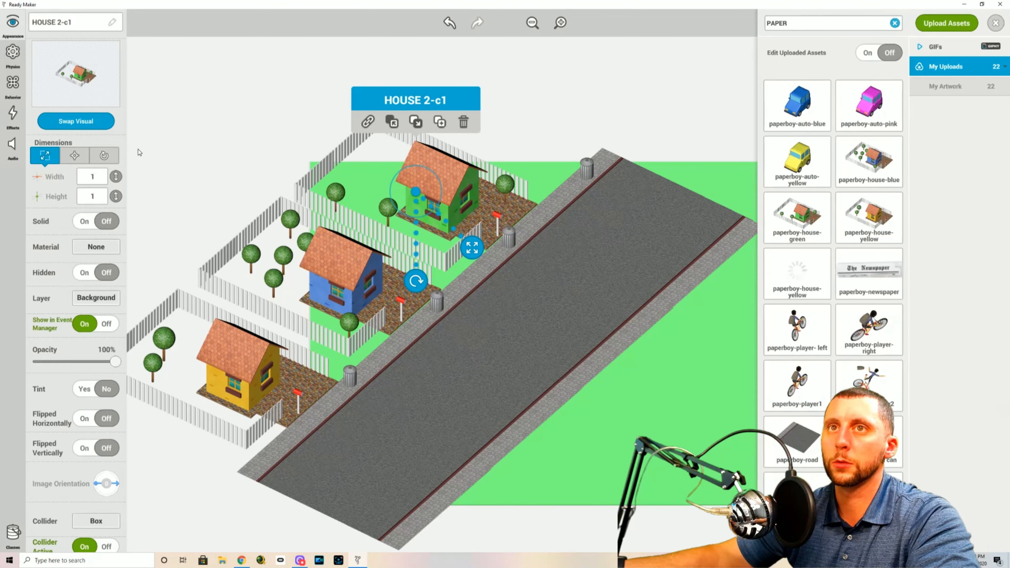
left_click(255, 103)
left_click(458, 194)
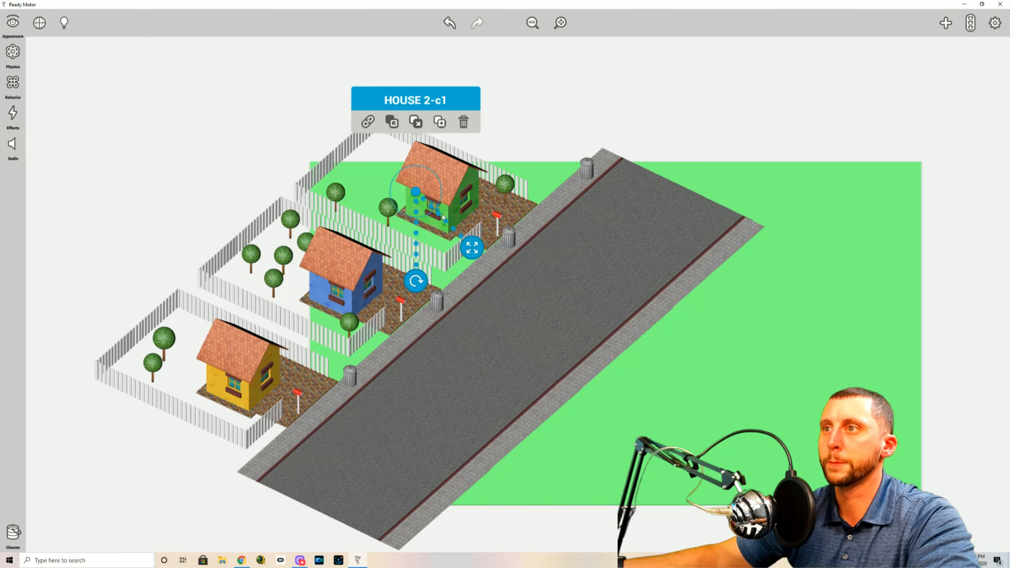
left_click(13, 23)
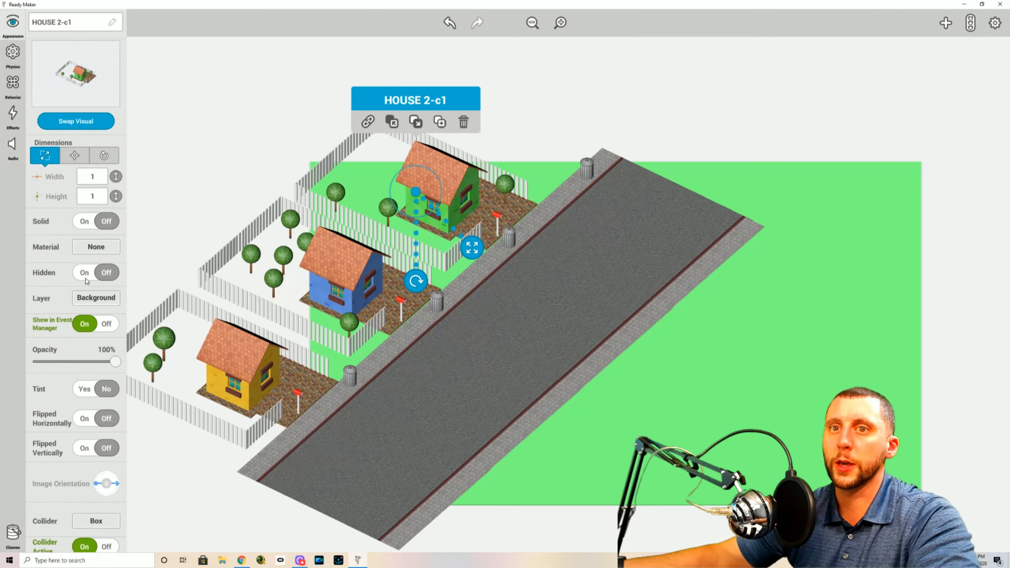
left_click(222, 144)
Duplicate the green house and place the copy above it at the upper end of the road
left_click(434, 191)
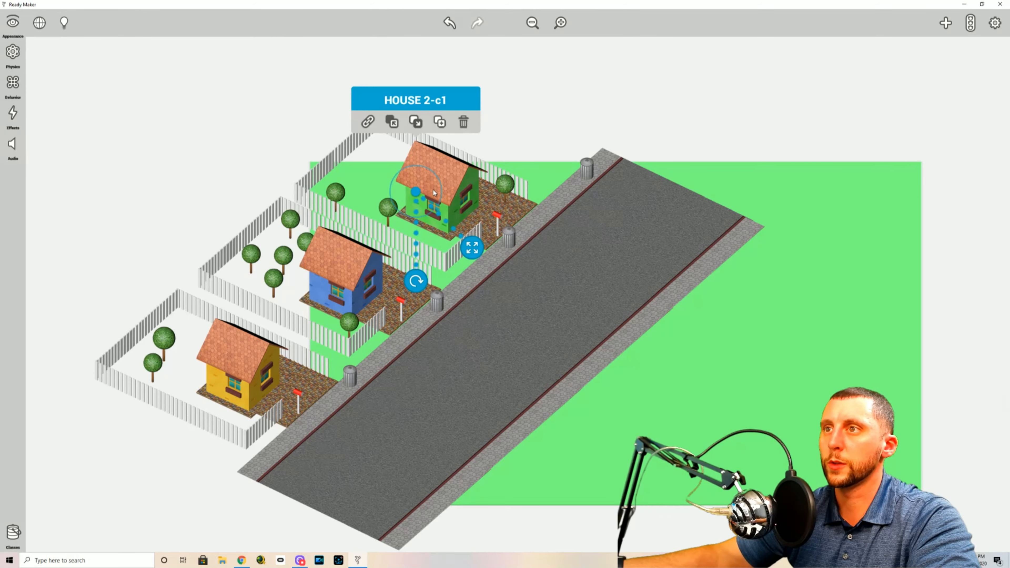
left_click(440, 123)
left_click_drag(413, 193, 504, 105)
left_click_drag(679, 73, 678, 100)
left_click(514, 92)
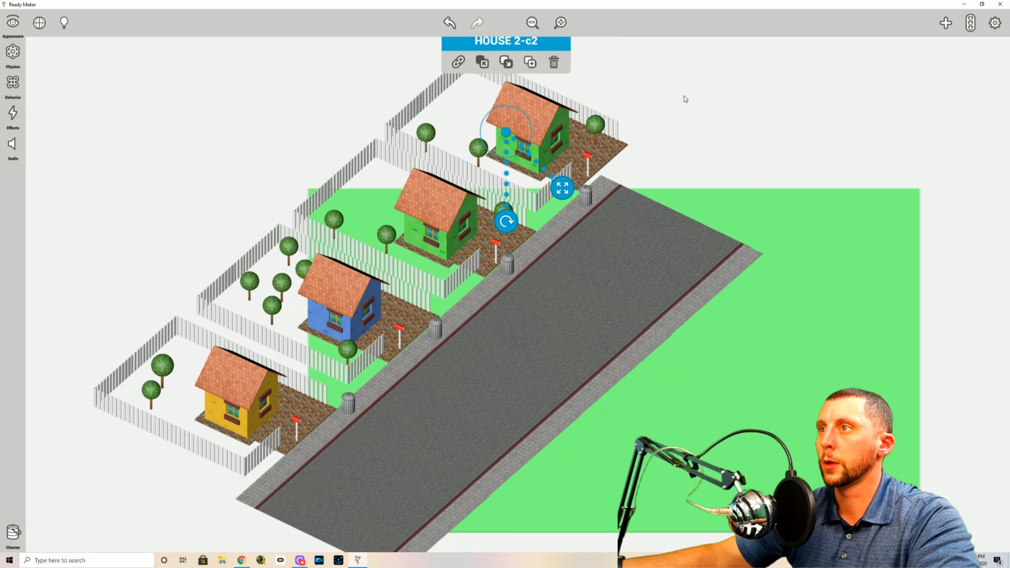
Rename the topmost house copy as HOUSE 4
left_click(19, 27)
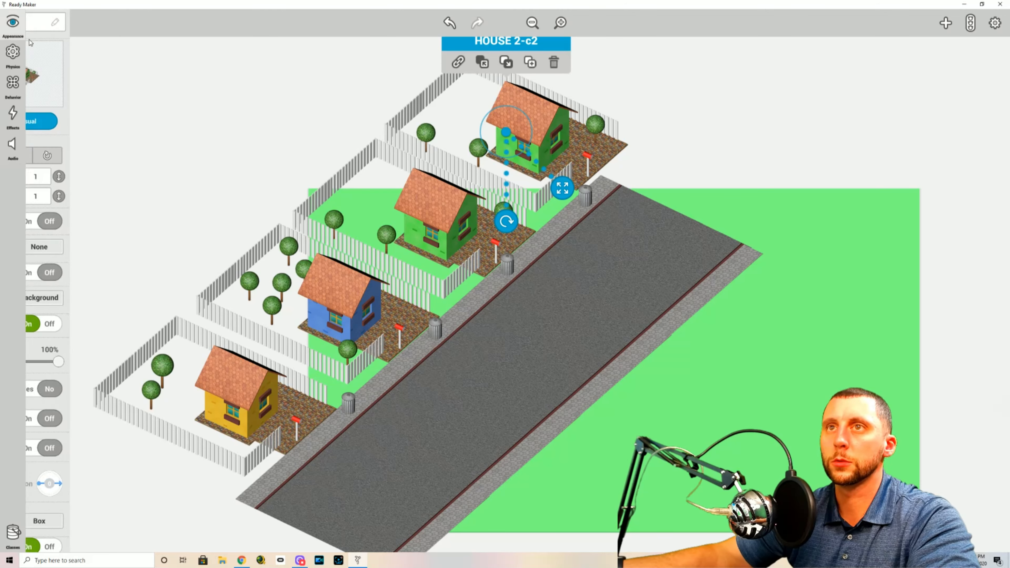
left_click_drag(64, 24, 57, 22)
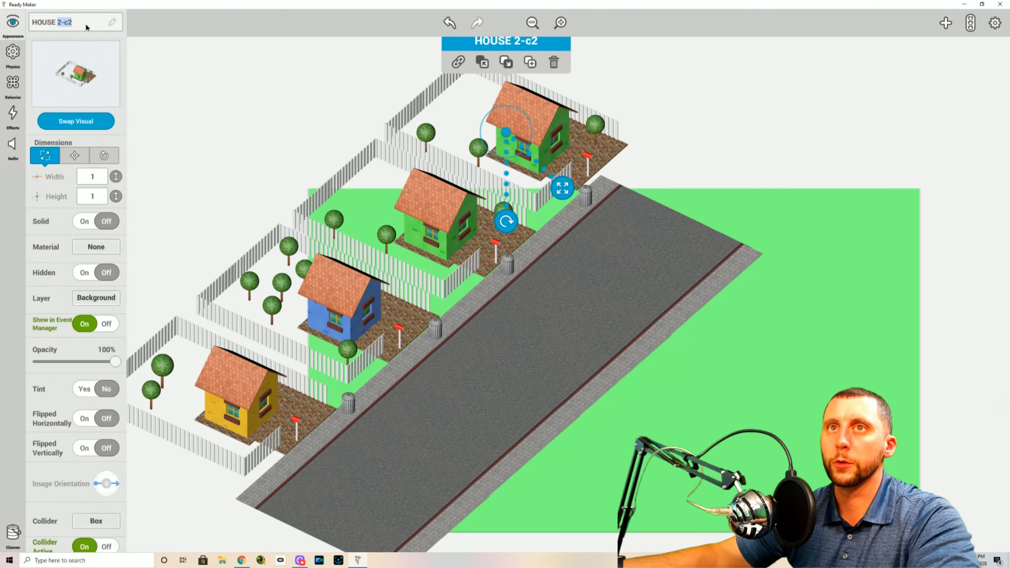
type("4")
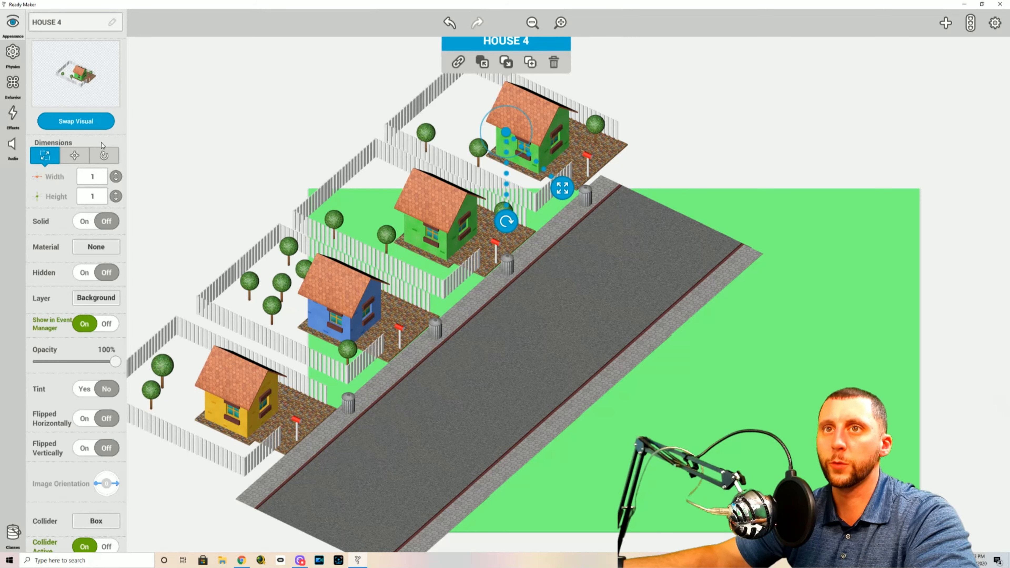
Swap HOUSE 4's visual to paperboy-house-yellow
left_click(82, 127)
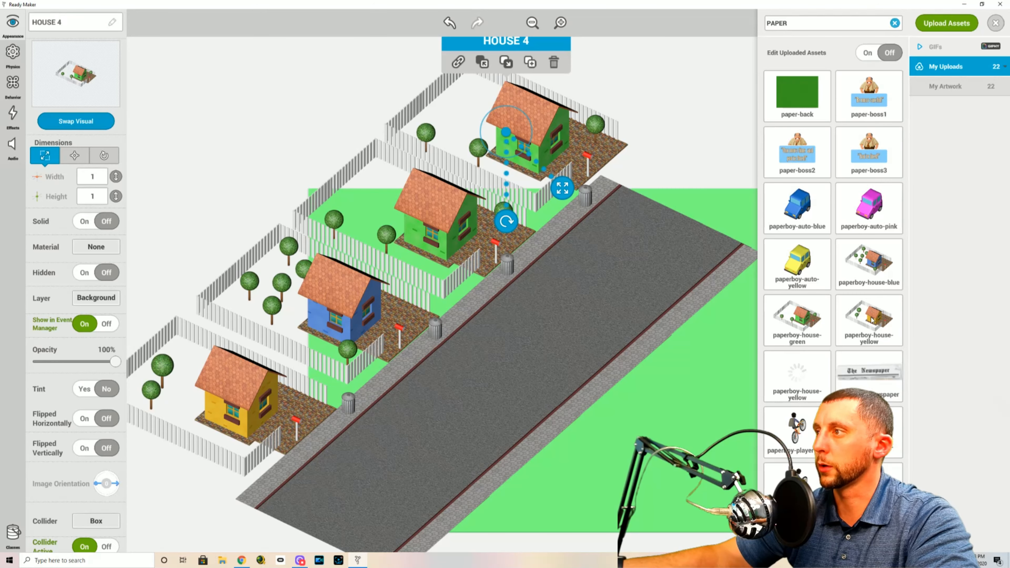
left_click(866, 337)
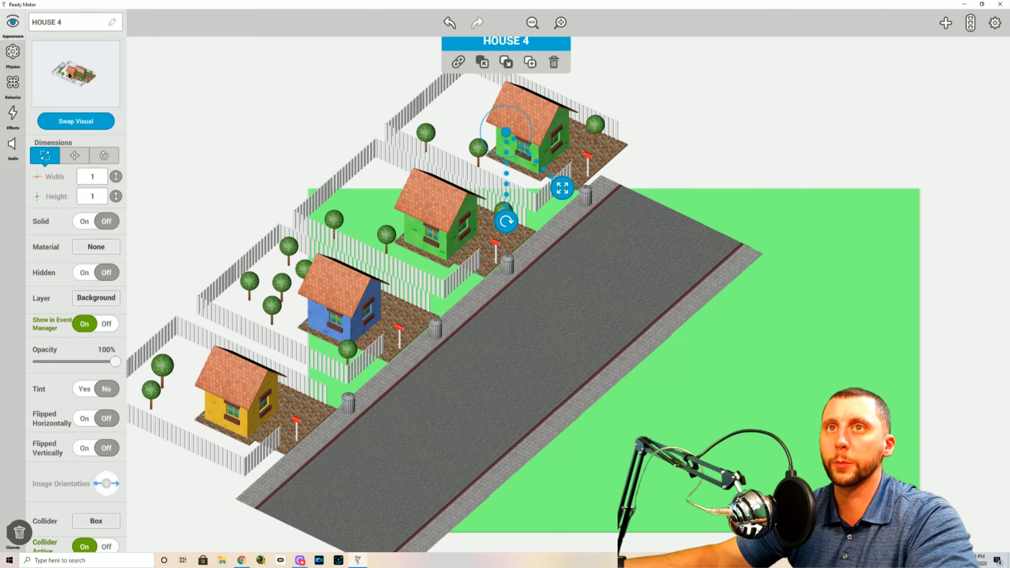
left_click(85, 98)
left_click(265, 91)
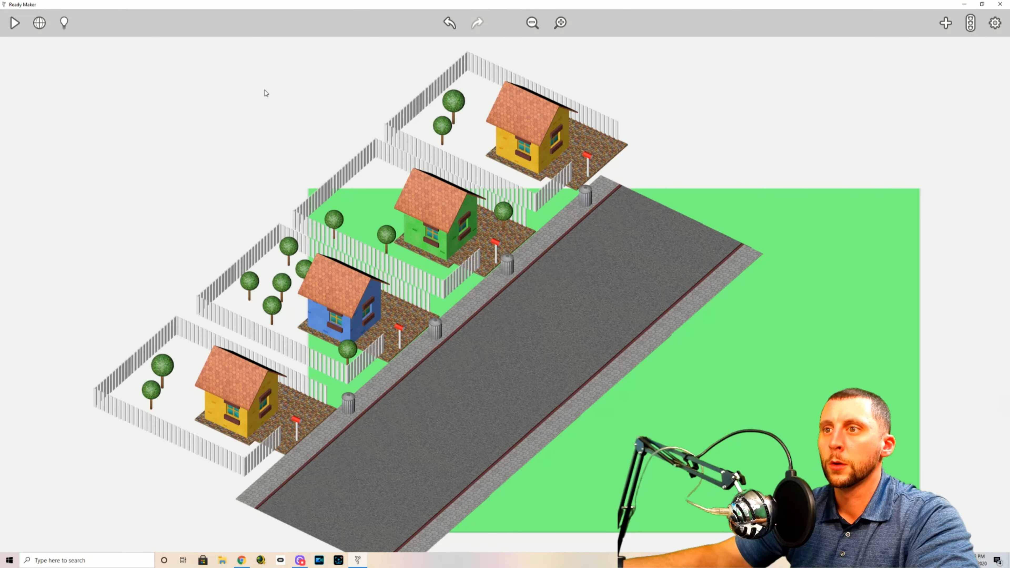
Rename the green house as HOUSE 3 and check the names of the blue and lowest yellow houses
left_click(481, 188)
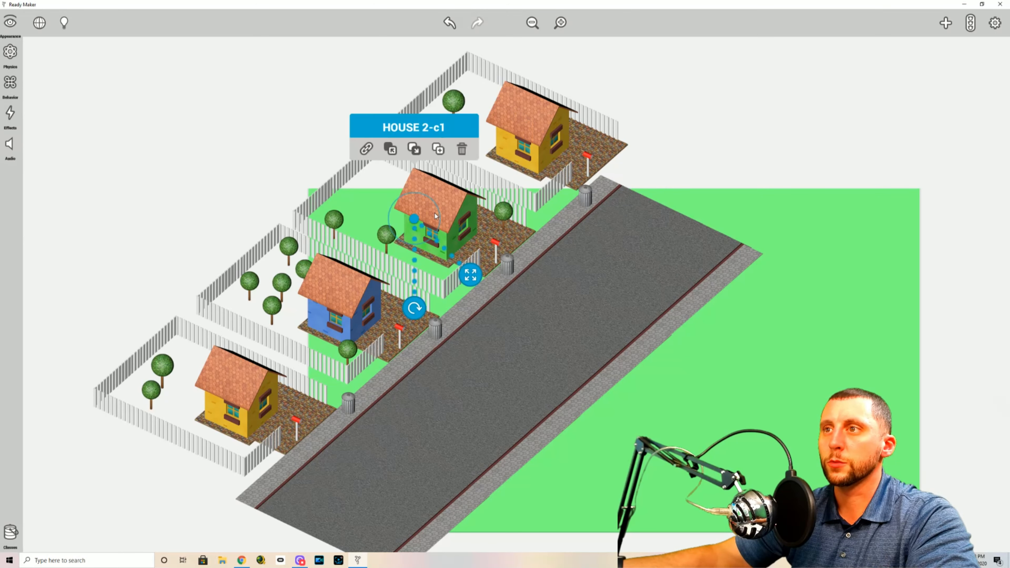
left_click(78, 24)
left_click(79, 23)
left_click_drag(68, 24, 58, 23)
type("3")
key("Delete")
left_click(207, 100)
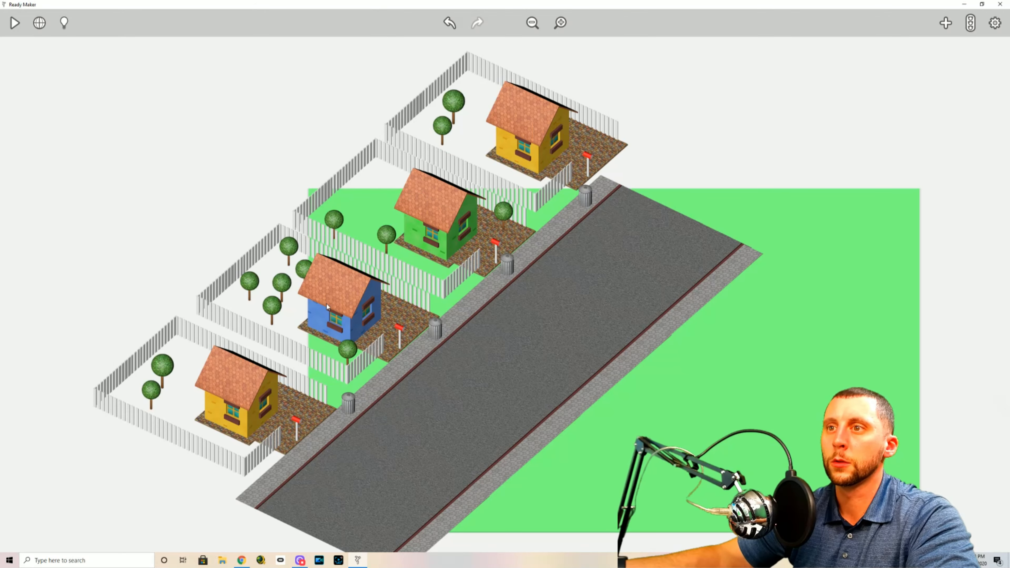
left_click(322, 304)
left_click(227, 394)
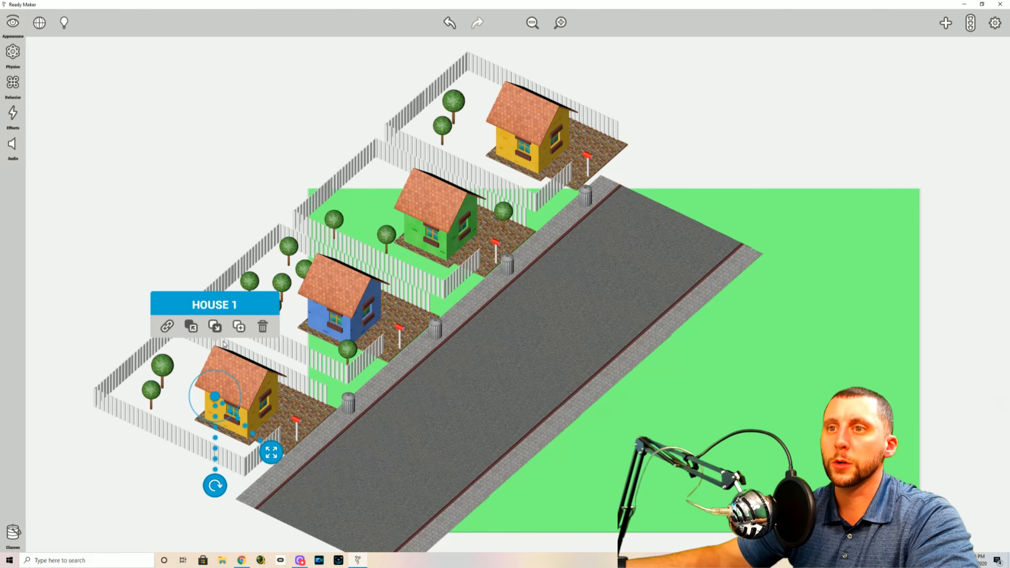
left_click(216, 179)
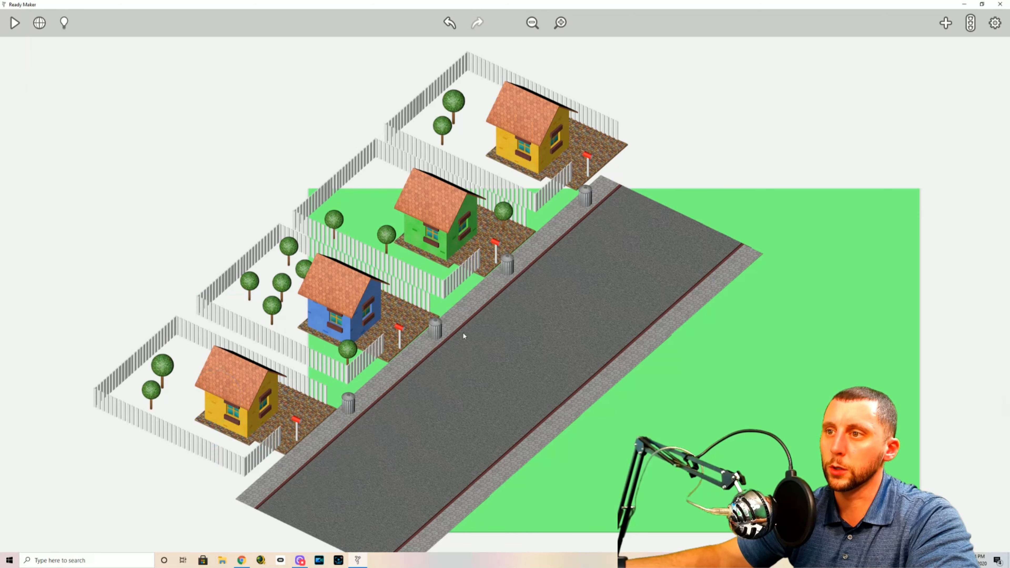
Move the three lower trash cans down the sidewalk so each stands by the front fence of its house
left_click(437, 330)
left_click_drag(436, 330, 283, 462)
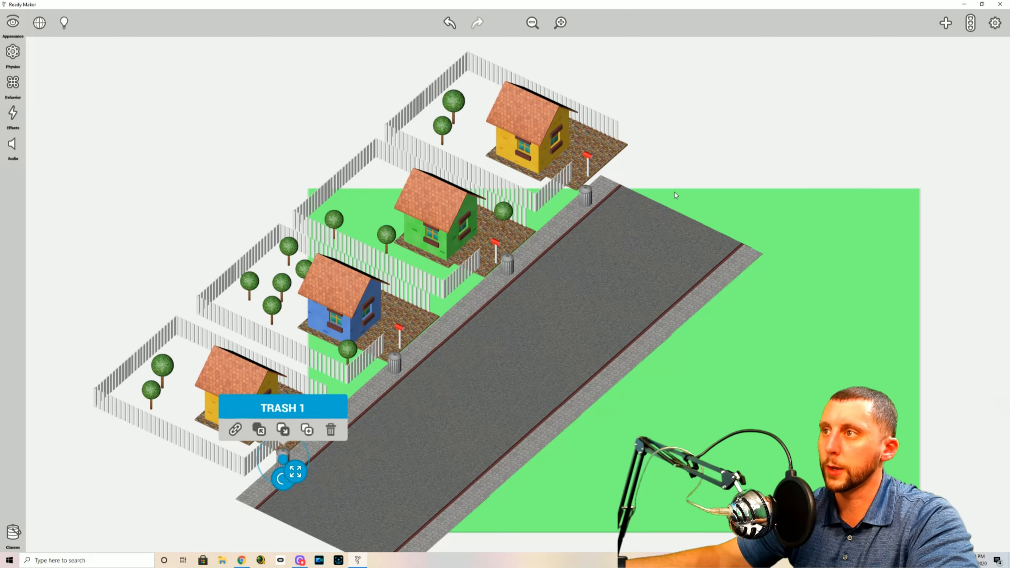
left_click(530, 278)
left_click(507, 264)
left_click_drag(507, 263, 487, 279)
left_click(668, 177)
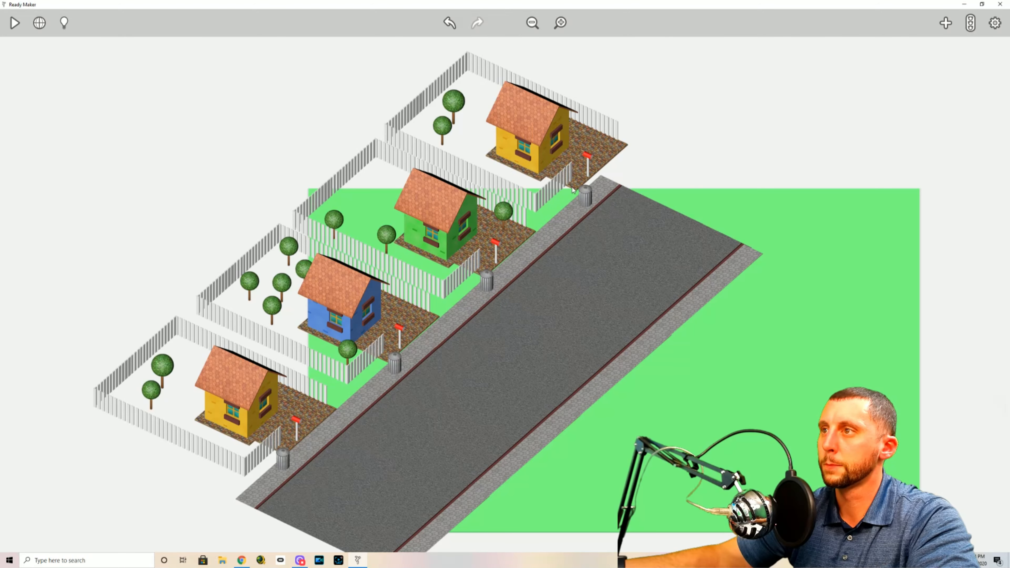
Move HOUSE 1 down and away from the road, clear of the sidewalk and TRASH 1
left_click(542, 97)
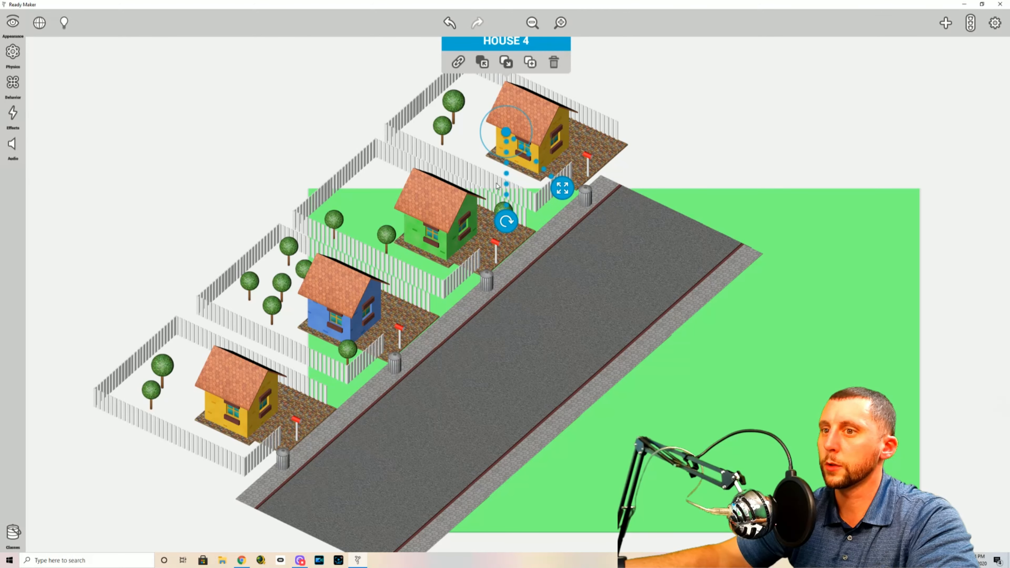
left_click(260, 418)
left_click_drag(214, 399, 189, 420)
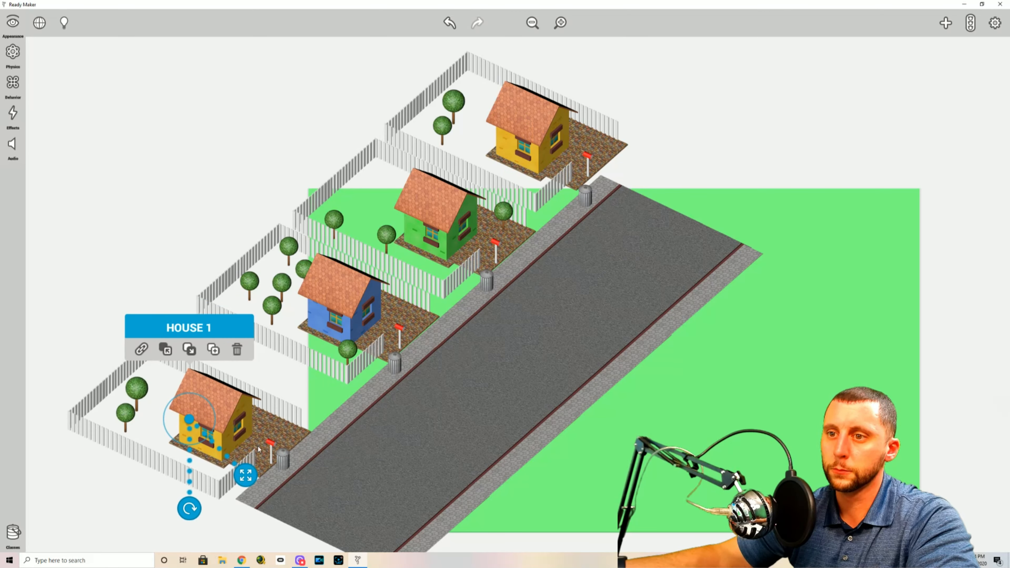
left_click_drag(191, 421, 183, 415)
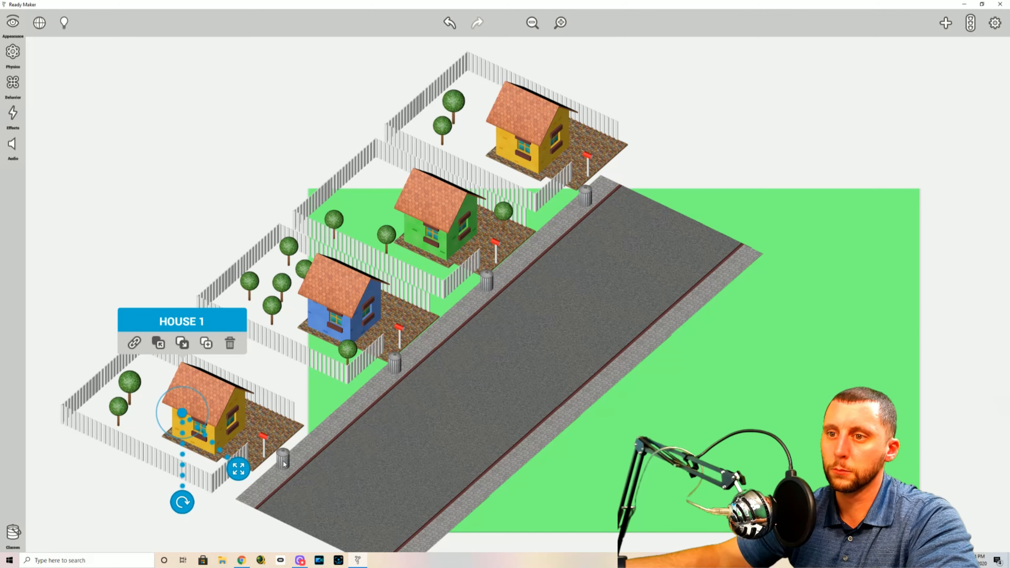
Shift the lowest trash can toward the road's lower end and move HOUSE 1 flush against the sidewalk
left_click(561, 22)
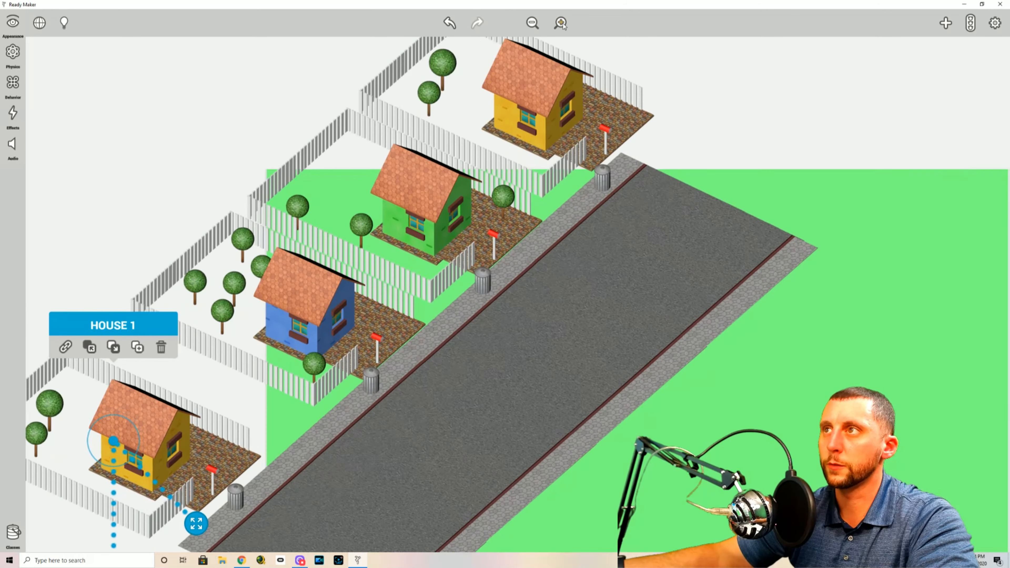
left_click_drag(728, 527, 893, 380)
left_click(424, 333)
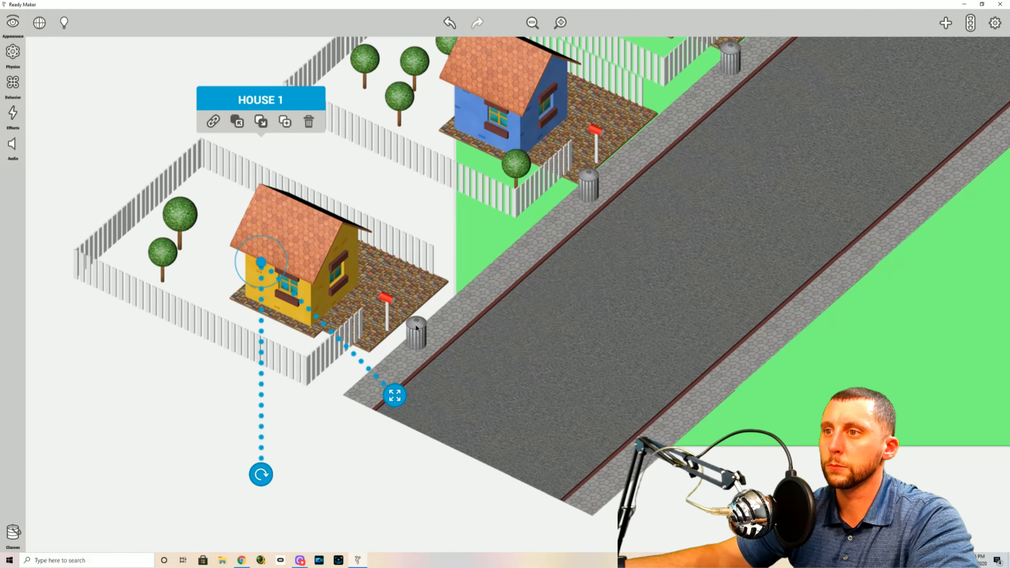
left_click(420, 342)
left_click_drag(419, 339, 382, 374)
left_click(386, 297)
left_click_drag(265, 263, 283, 267)
Move HOUSE 2 down along the sidewalk to sit closer to HOUSE 1
left_click(494, 116)
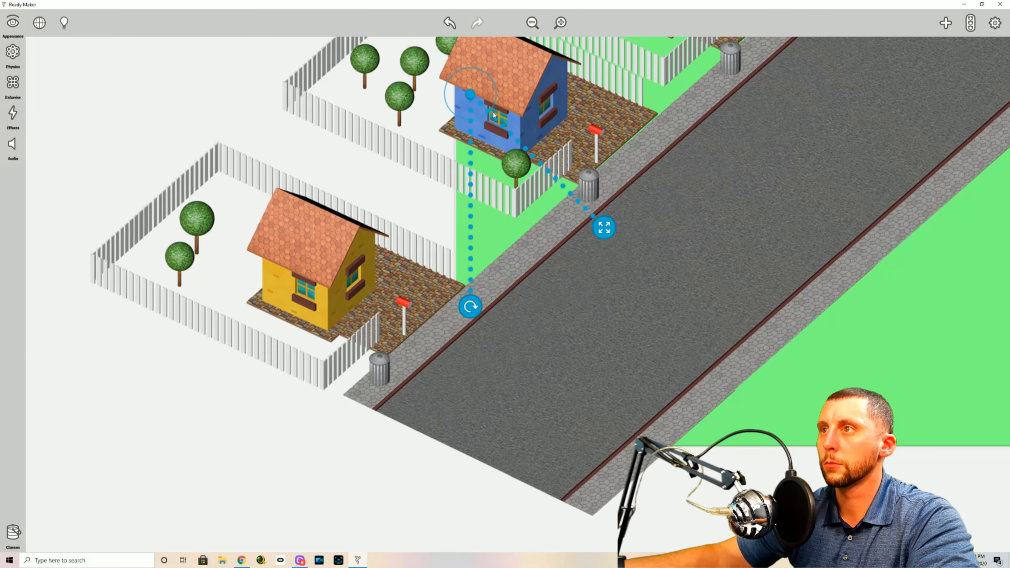
left_click_drag(469, 97, 429, 130)
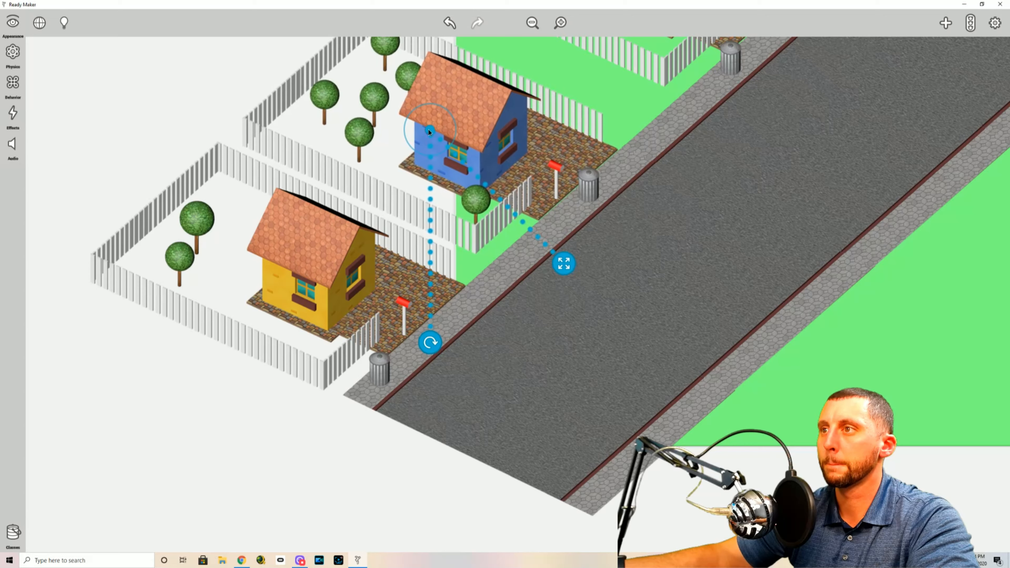
Move the trash can beside the blue house down the sidewalk to the end of that house's front fence
left_click(592, 185)
left_click_drag(591, 187, 546, 226)
left_click(964, 265)
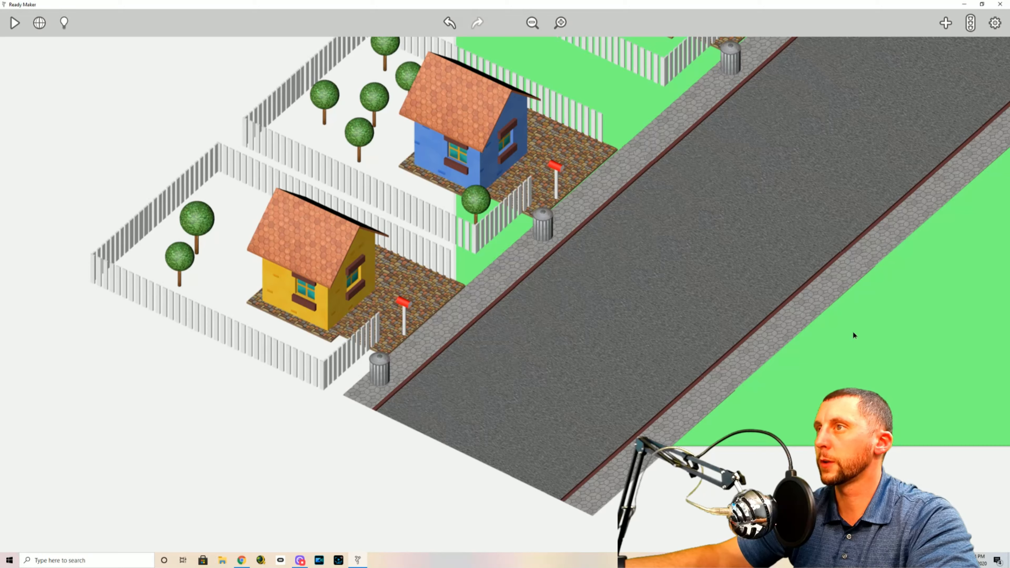
Move the green house down along the sidewalk closer to HOUSE 2 and shift its trash can down to its front fence
left_click_drag(917, 317, 784, 406)
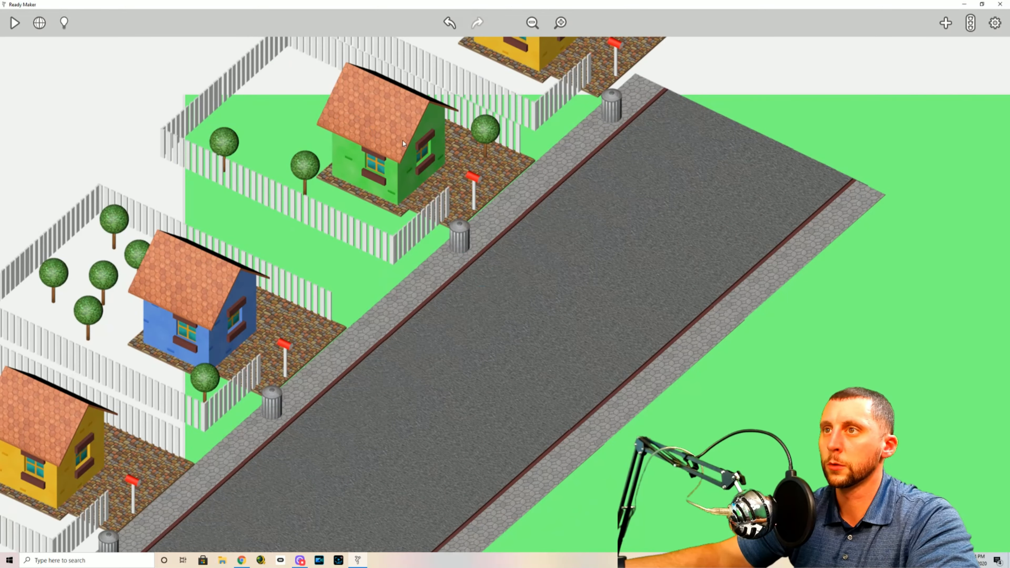
left_click(364, 144)
left_click_drag(342, 155, 307, 182)
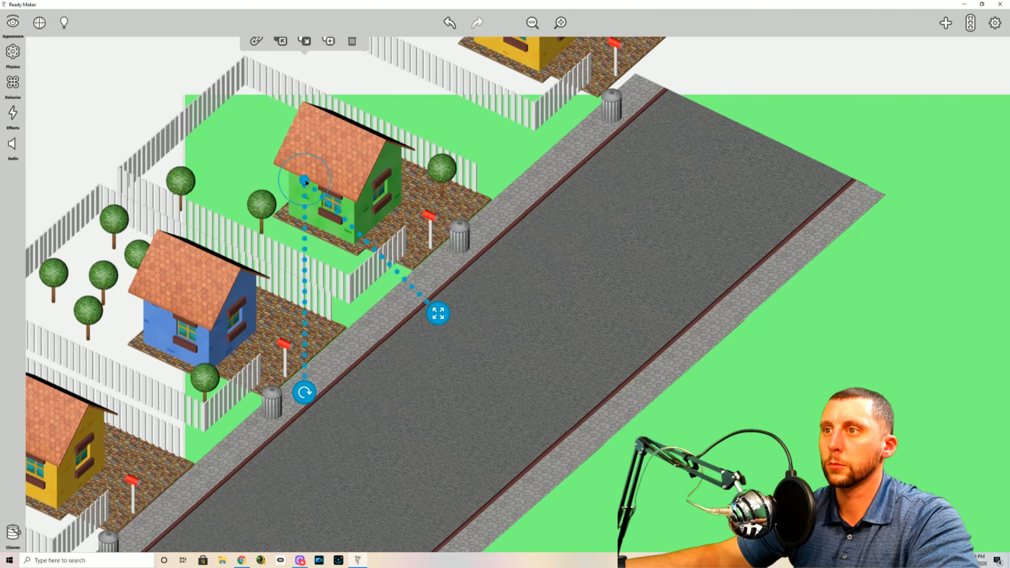
left_click(456, 245)
left_click_drag(457, 246, 425, 274)
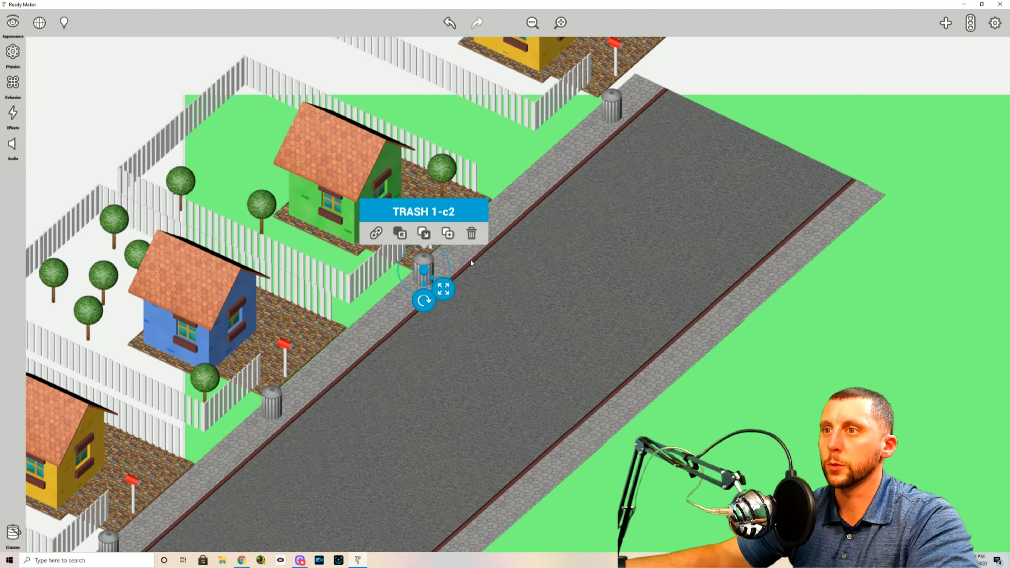
left_click(866, 90)
left_click(830, 98)
Move HOUSE 4 down along the sidewalk next to the green house and bring its trash can down to its front fence
scroll(848, 128, "up", 5)
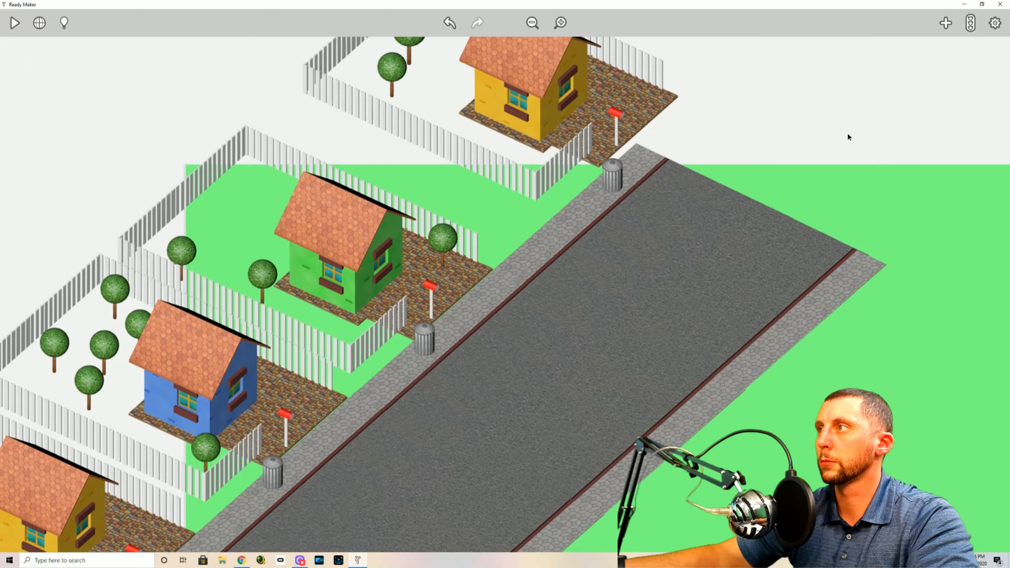
left_click(527, 192)
left_click_drag(493, 187, 452, 233)
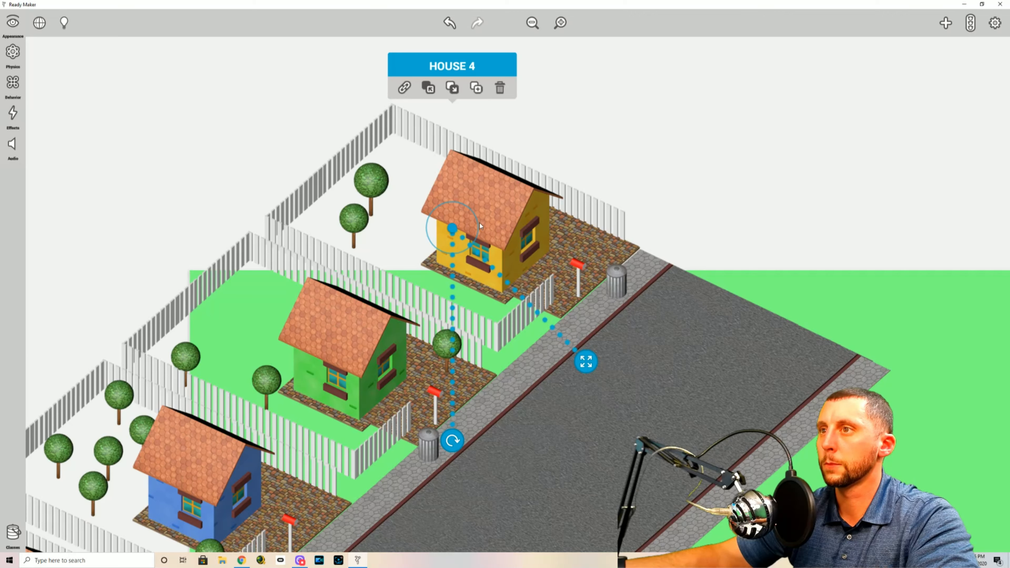
left_click_drag(455, 229, 456, 230)
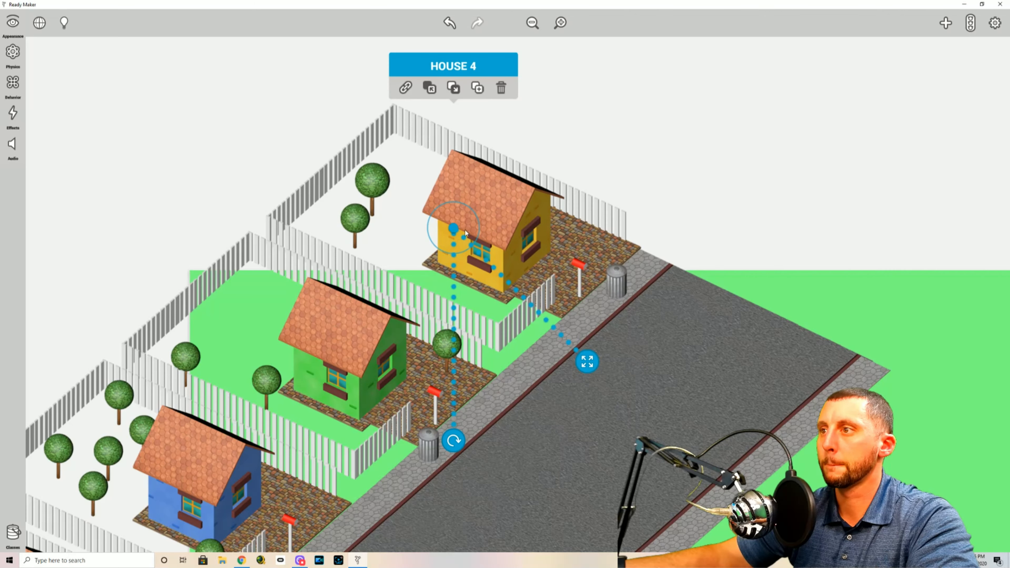
left_click_drag(614, 283, 563, 325)
left_click(746, 191)
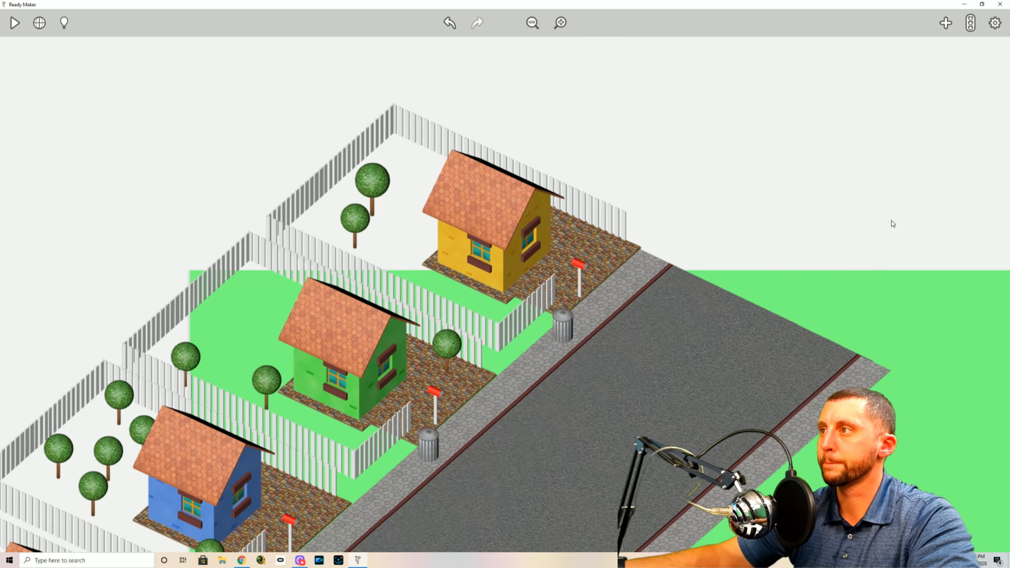
Clear the asset search and add a Bordered Circle from the Basic Shapes to the grass across the road from the houses
scroll(875, 199, "down", 5)
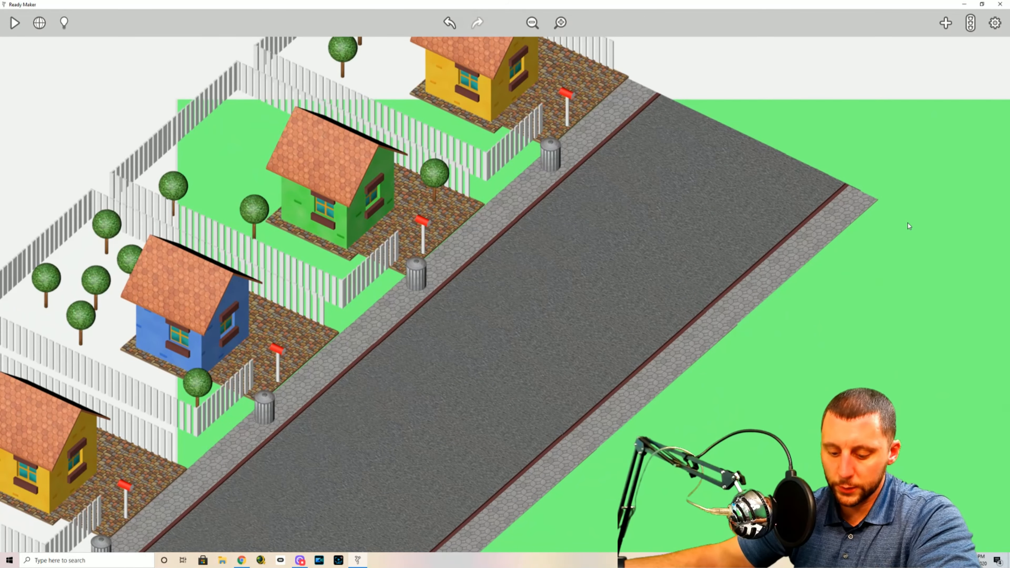
left_click(946, 24)
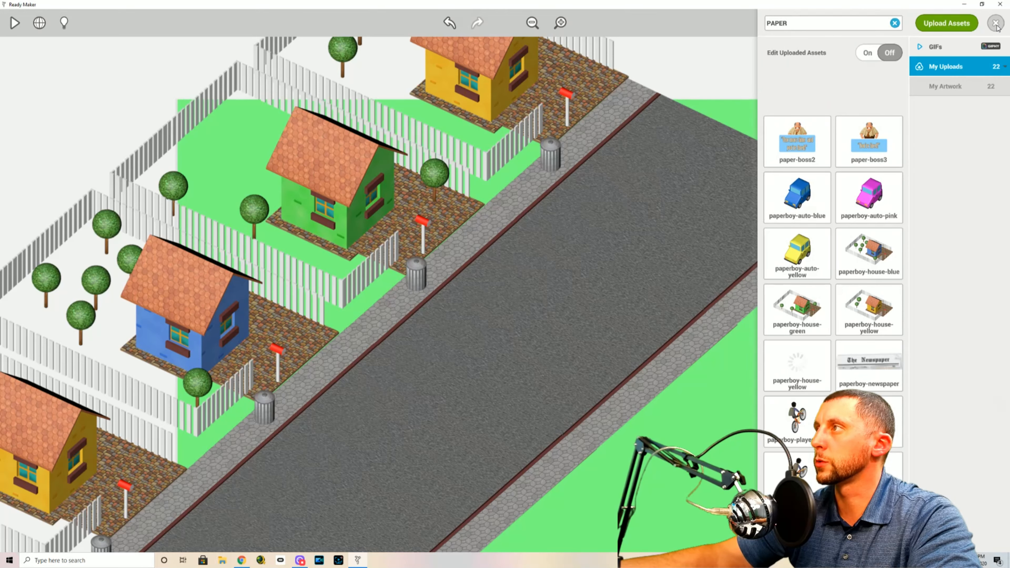
left_click(996, 24)
left_click(946, 23)
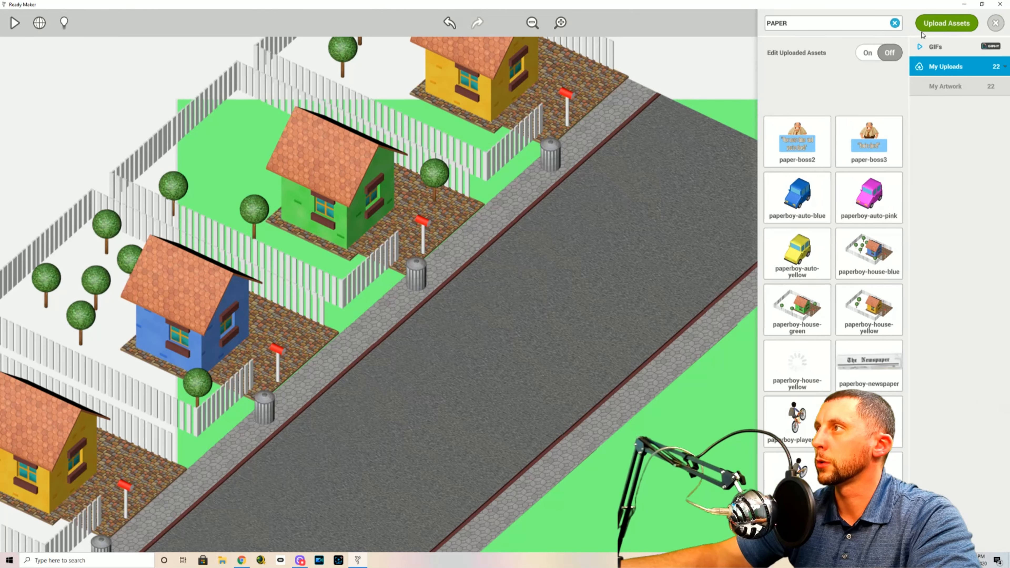
left_click(896, 24)
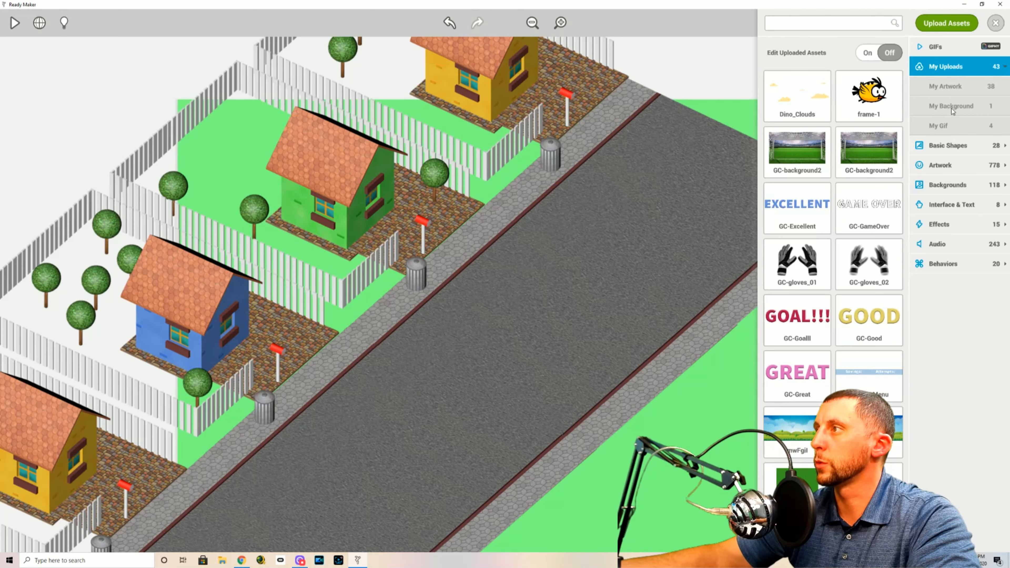
left_click(950, 145)
left_click_drag(802, 120, 688, 452)
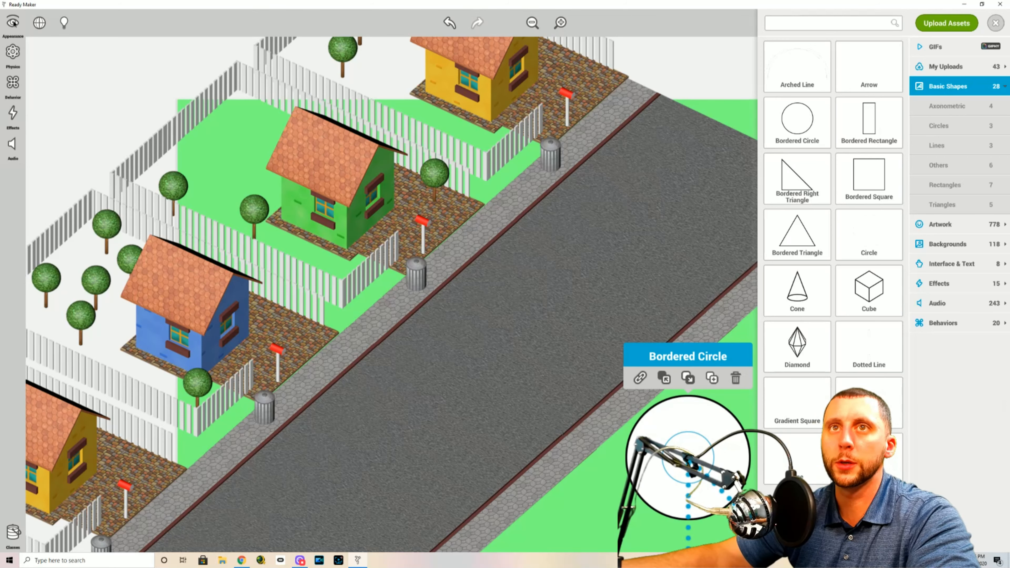
Rename the bordered circle POINT 1 and make it non-solid
left_click(13, 22)
left_click(57, 24)
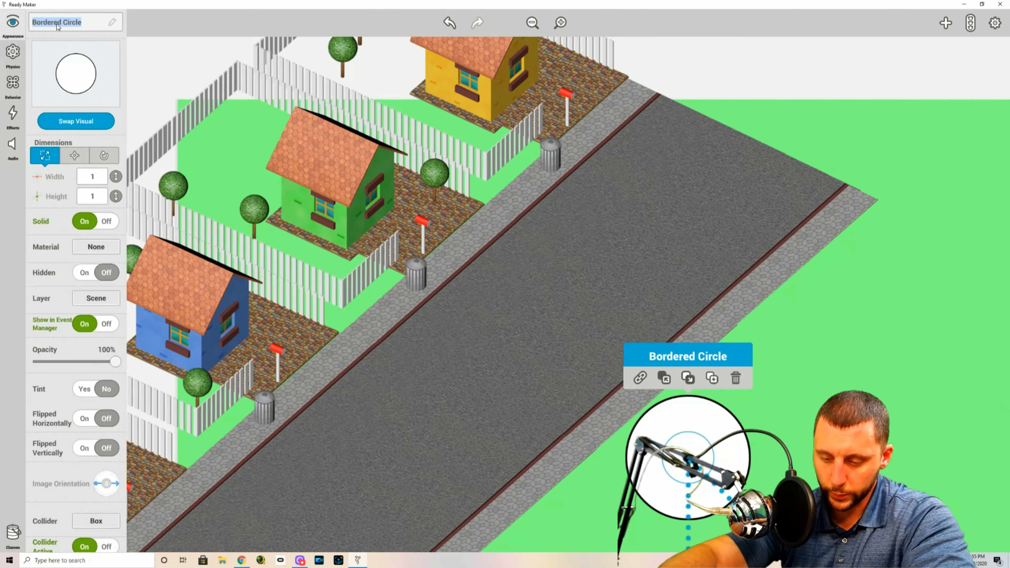
type("POINT 1")
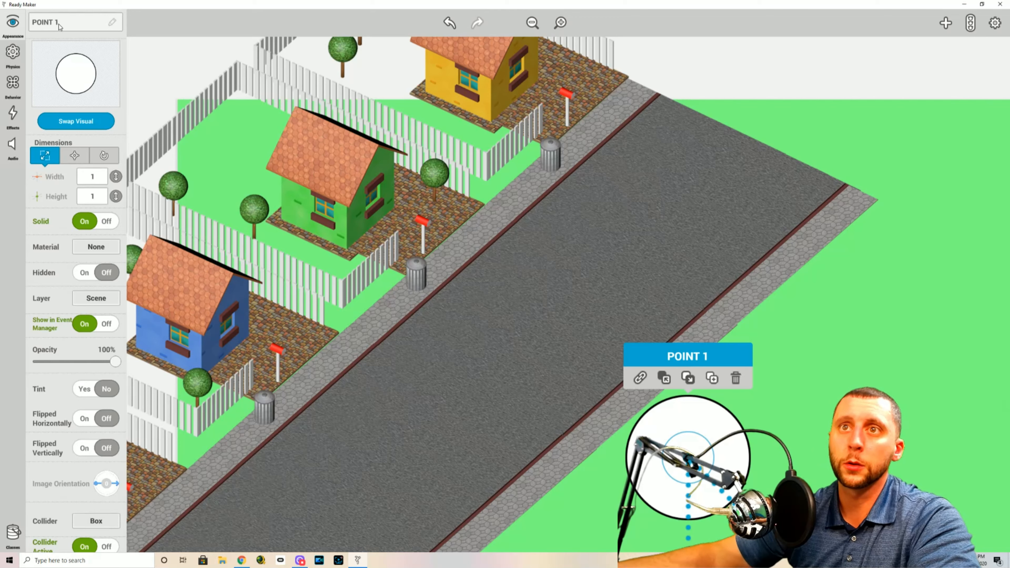
left_click(106, 221)
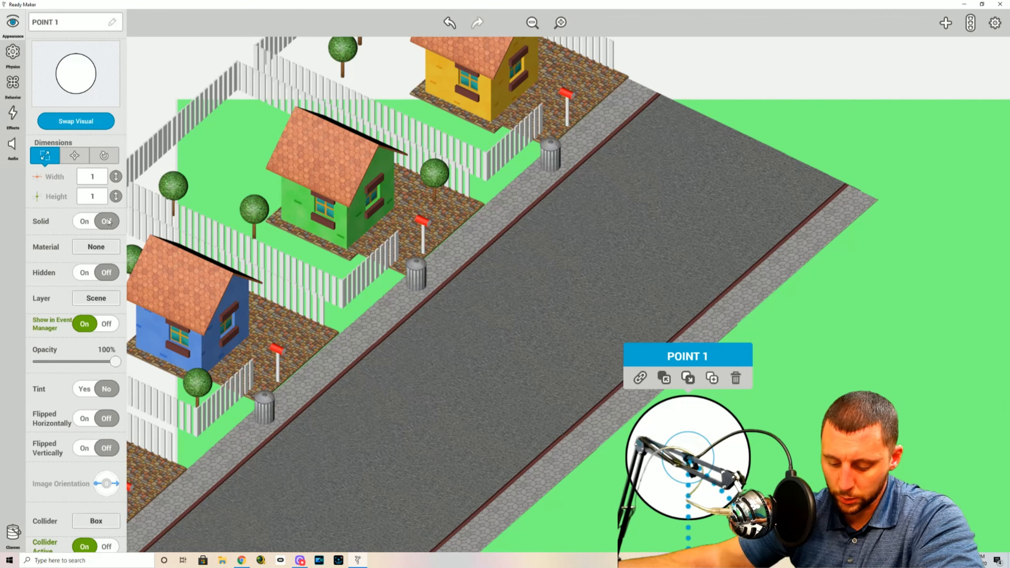
Set POINT 1's width and height to 0.2 and turn off its display in the event manager
double_click(94, 177)
type("0.2")
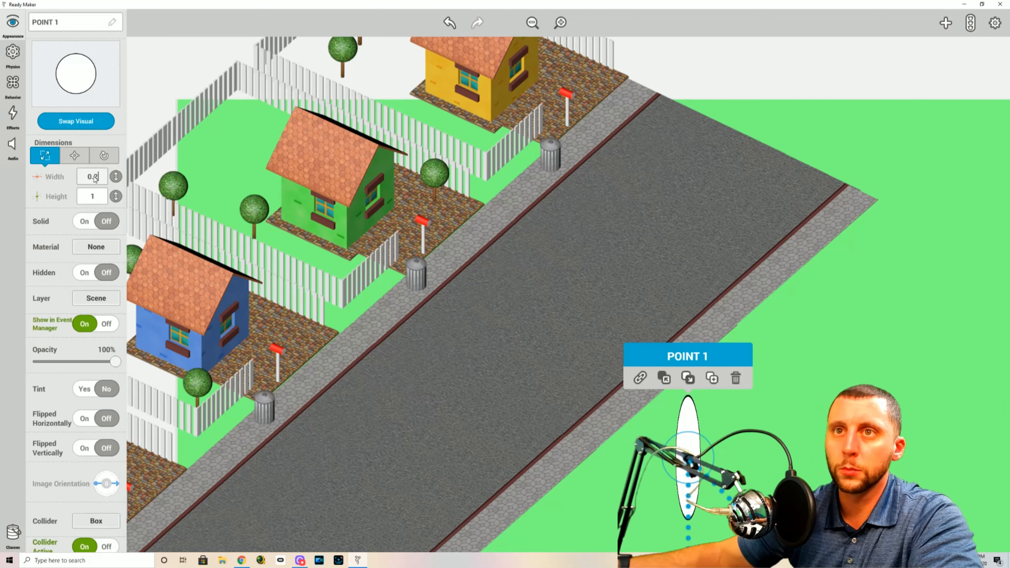
double_click(95, 197)
type("0.2")
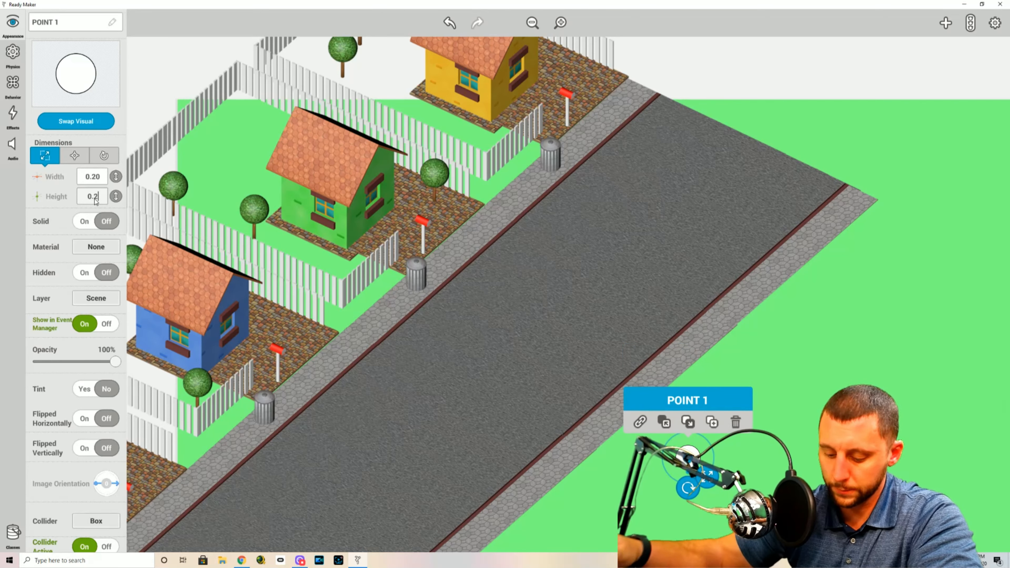
left_click(104, 325)
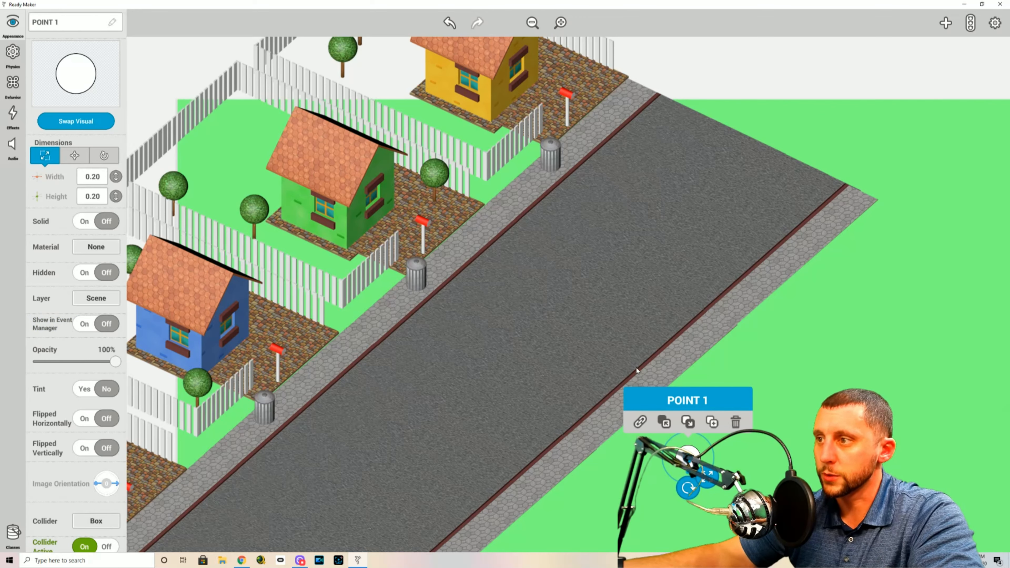
Make three copies of POINT 1 in a diagonal row on the grass and rename the nearest copy POINT 2
left_click(713, 423)
left_click_drag(696, 449, 813, 350)
left_click(727, 422)
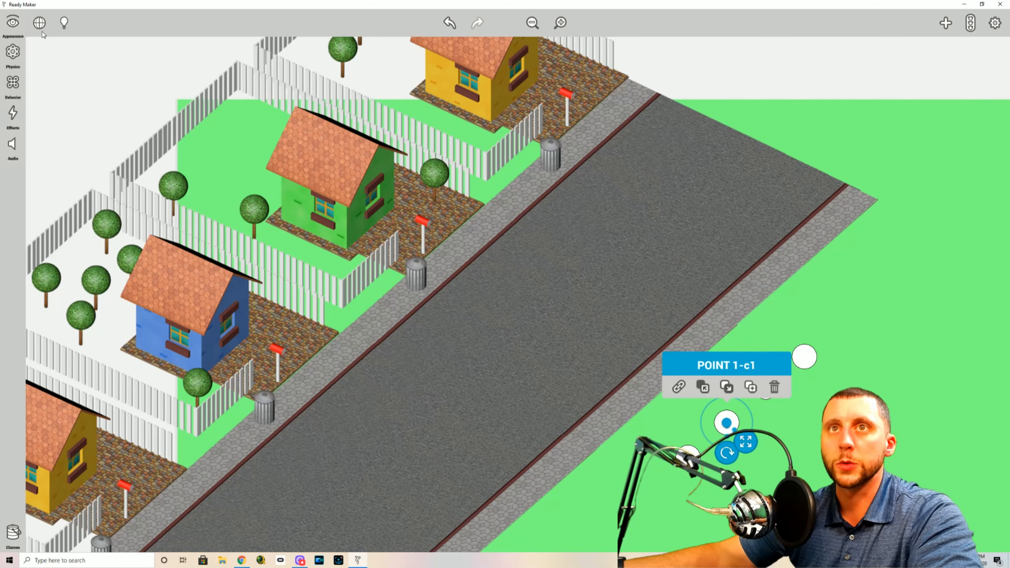
left_click(12, 22)
triple_click(61, 21)
type("POINT 2")
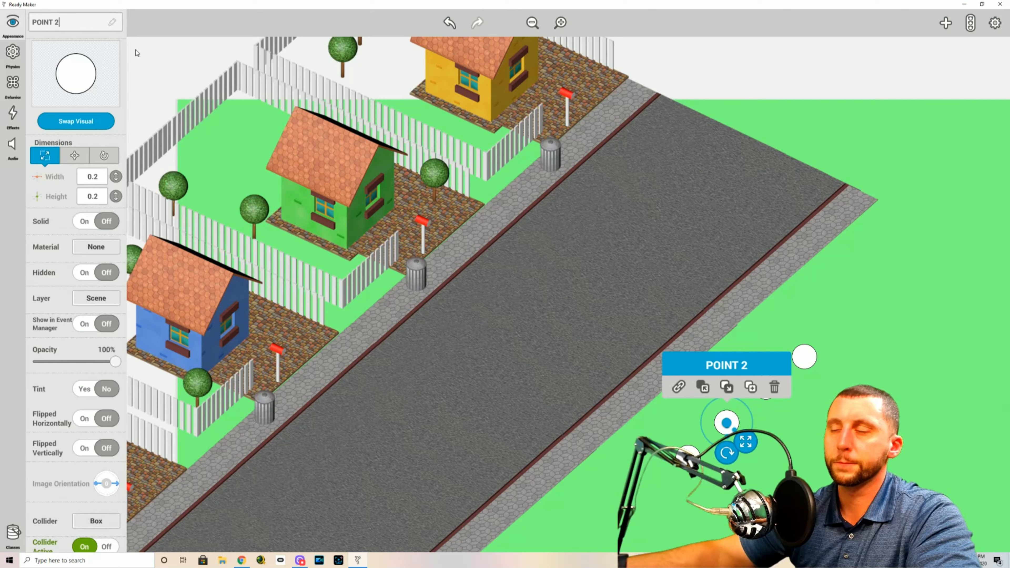
left_click(798, 229)
Rename the second copy in the row of circles POINT 3
left_click(766, 386)
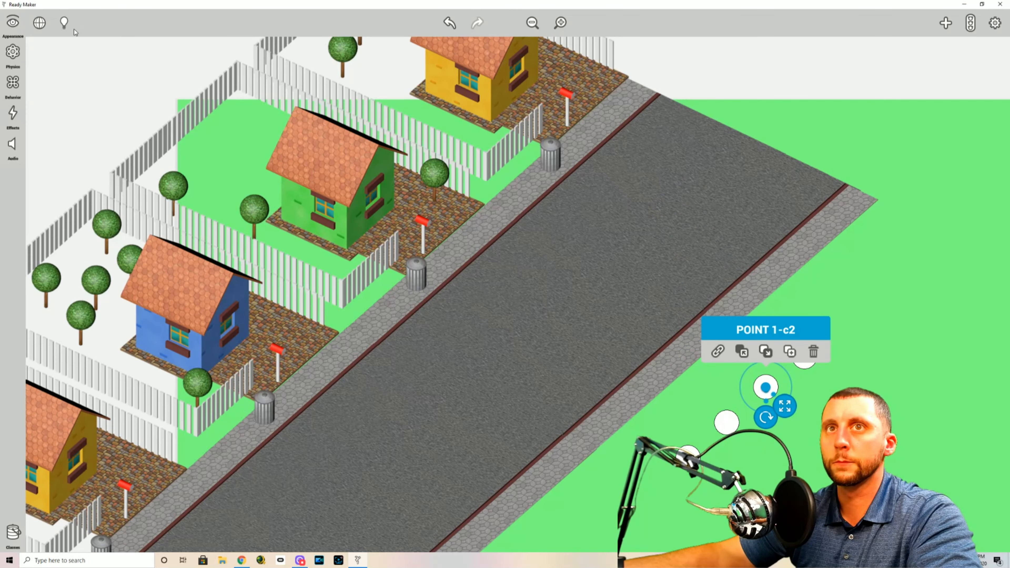
left_click(13, 23)
left_click(83, 22)
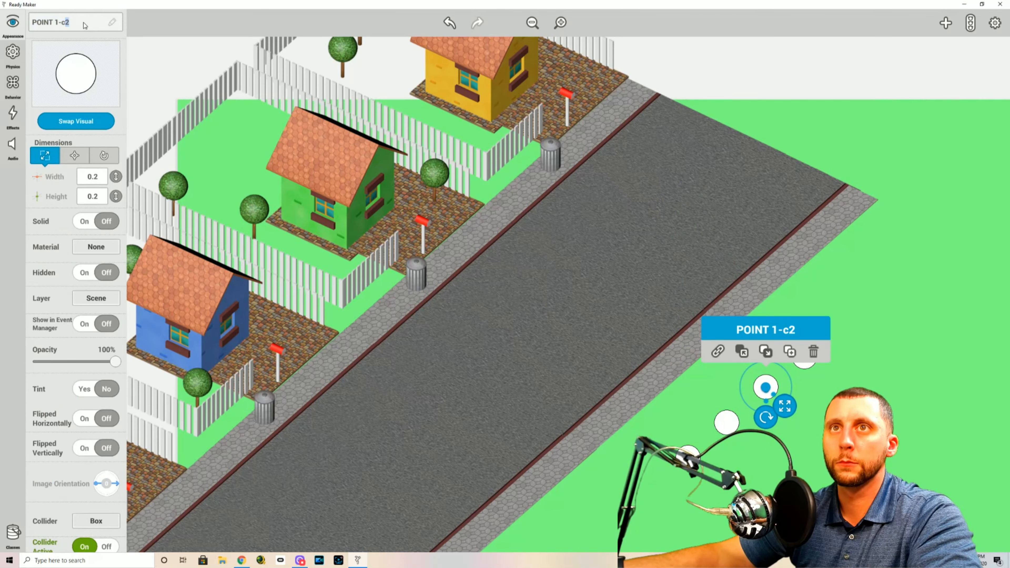
type("3")
key("Return")
left_click(878, 284)
Rename the farthest circle in the row POINT 4
left_click(804, 358)
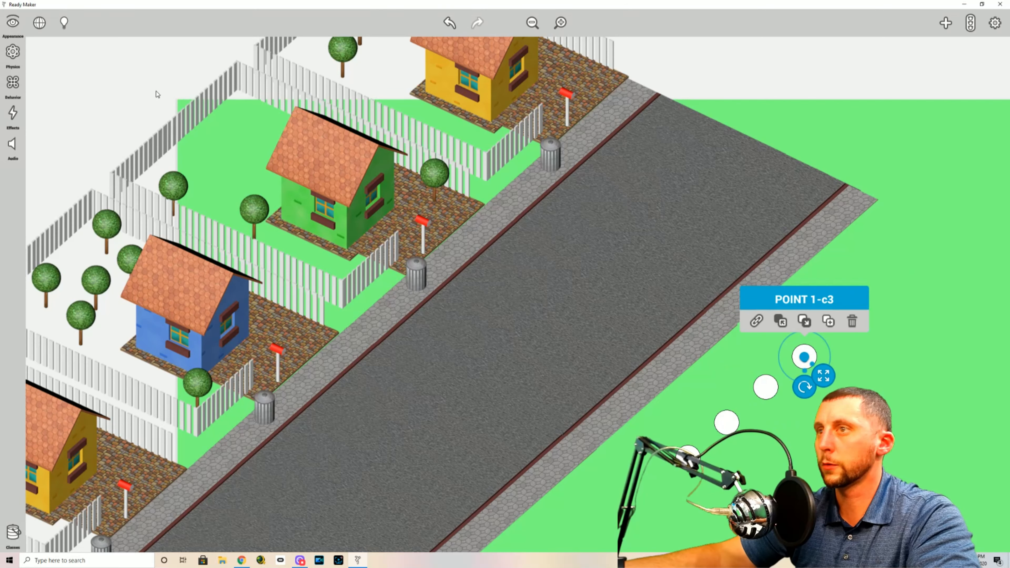
left_click(12, 22)
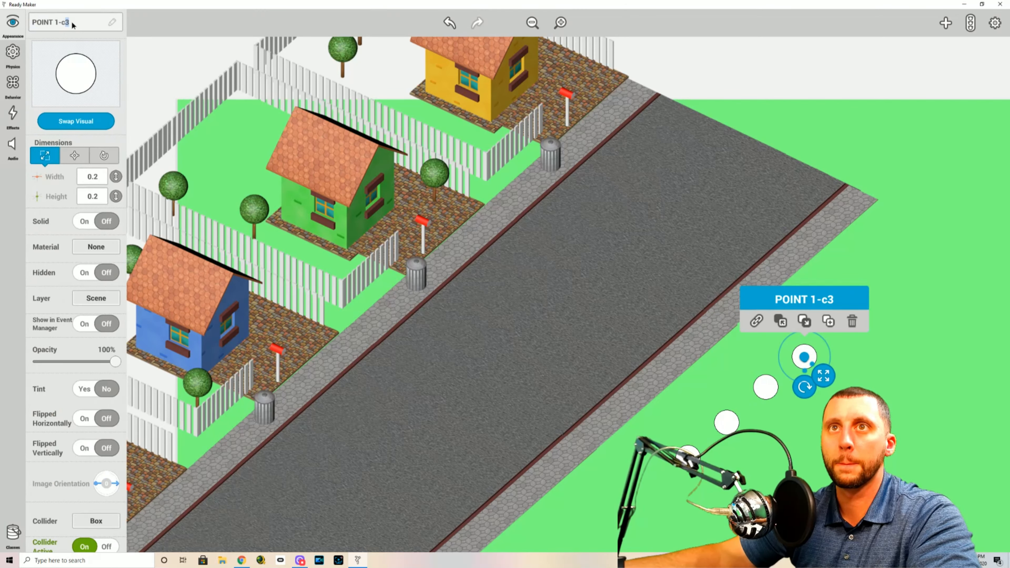
type("4")
key("Return")
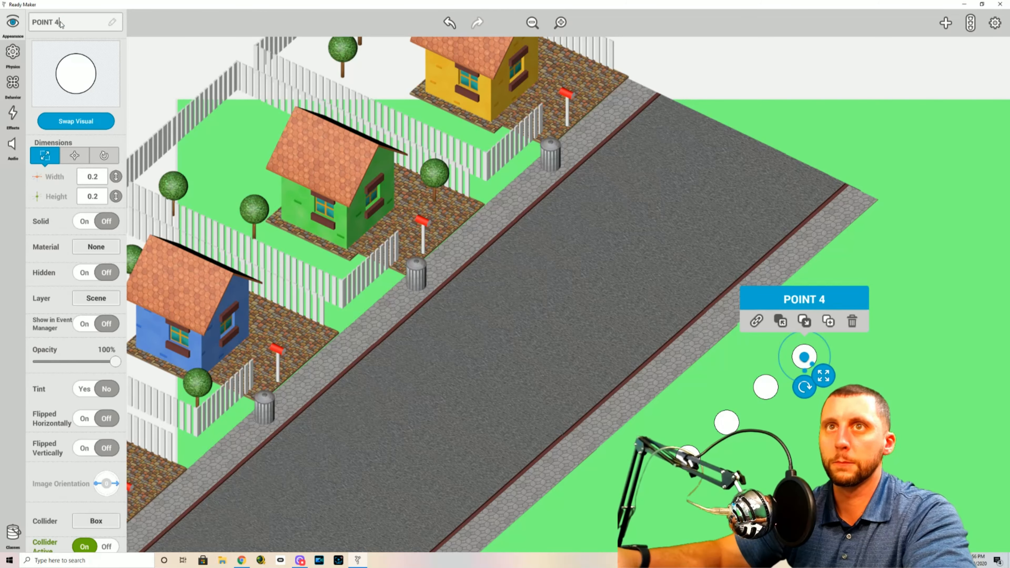
left_click(901, 260)
Place POINT 1 over the mailbox of the lowest yellow house and POINT 2 over the blue house's mailbox
left_click(689, 454)
left_click_drag(689, 454, 126, 485)
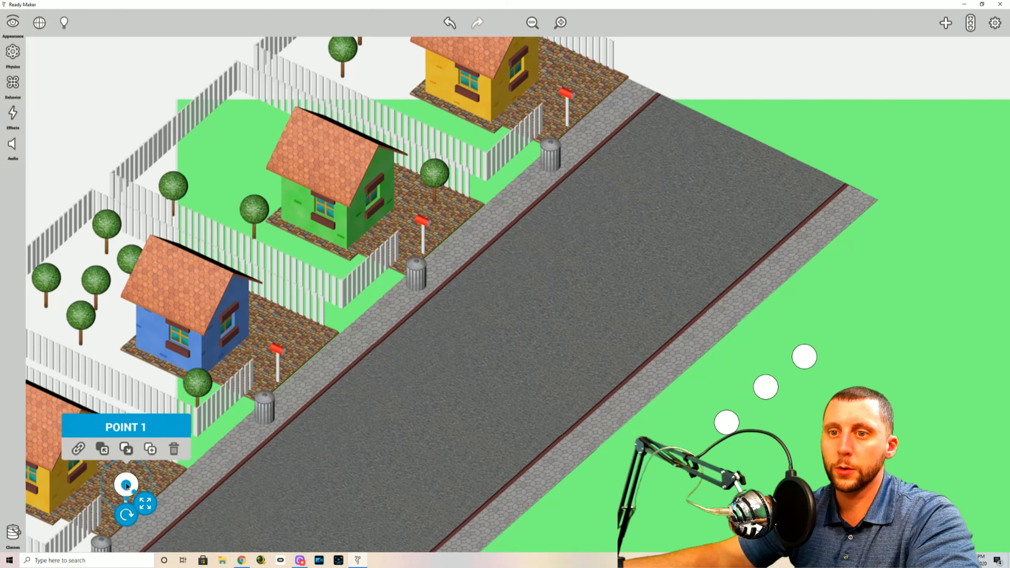
left_click(731, 425)
left_click_drag(731, 425, 279, 354)
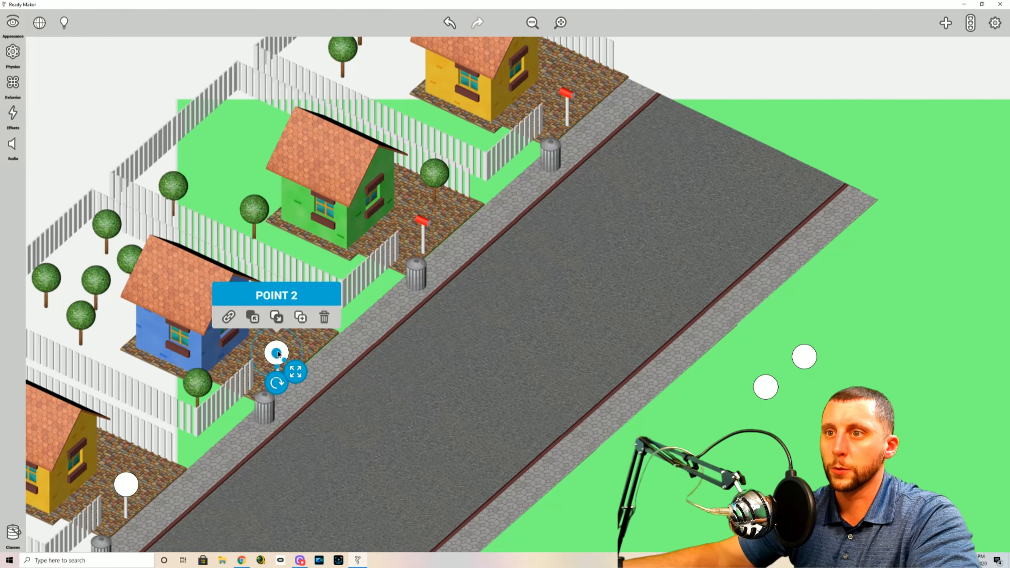
Place POINT 3 over the green house's mailbox and POINT 4 over the mailbox of the upper yellow house
left_click(774, 395)
left_click_drag(747, 391, 425, 225)
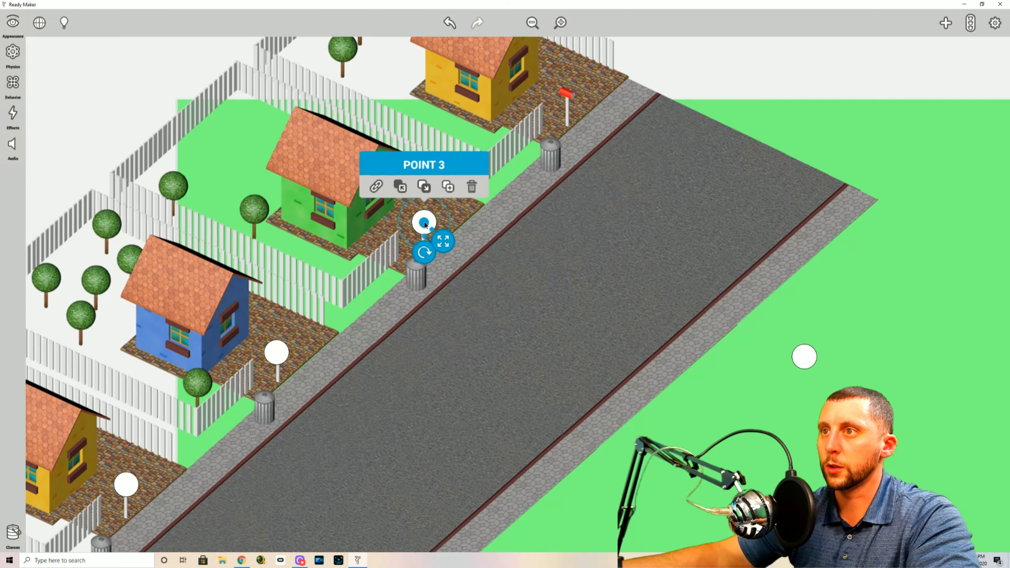
left_click(806, 358)
left_click_drag(806, 358, 570, 95)
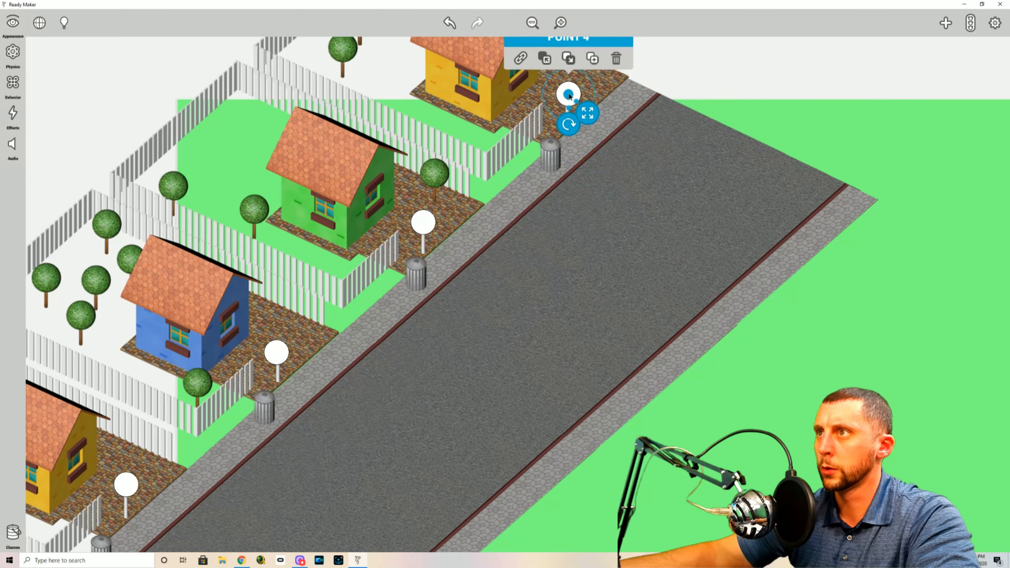
left_click(857, 93)
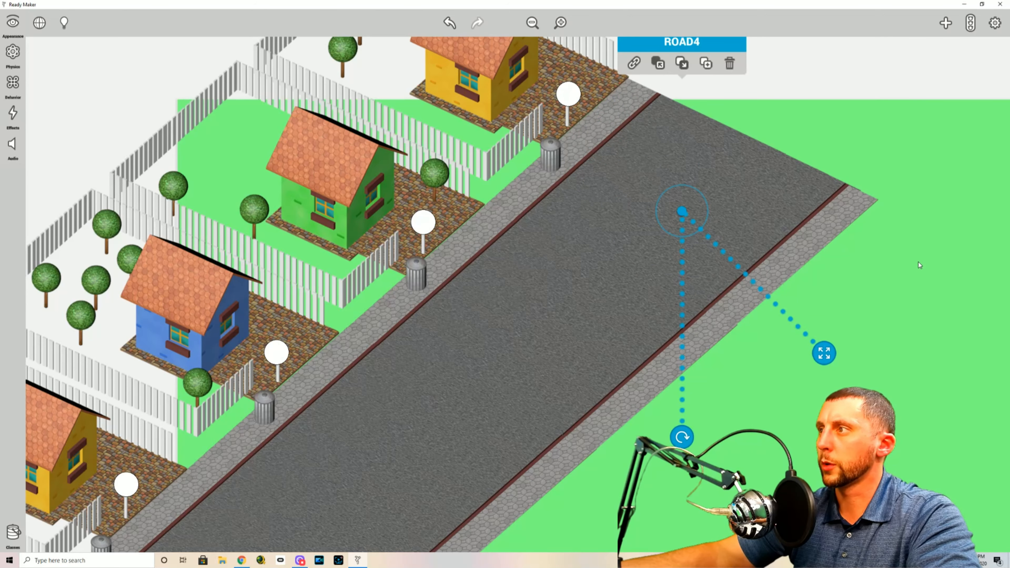
left_click(917, 276)
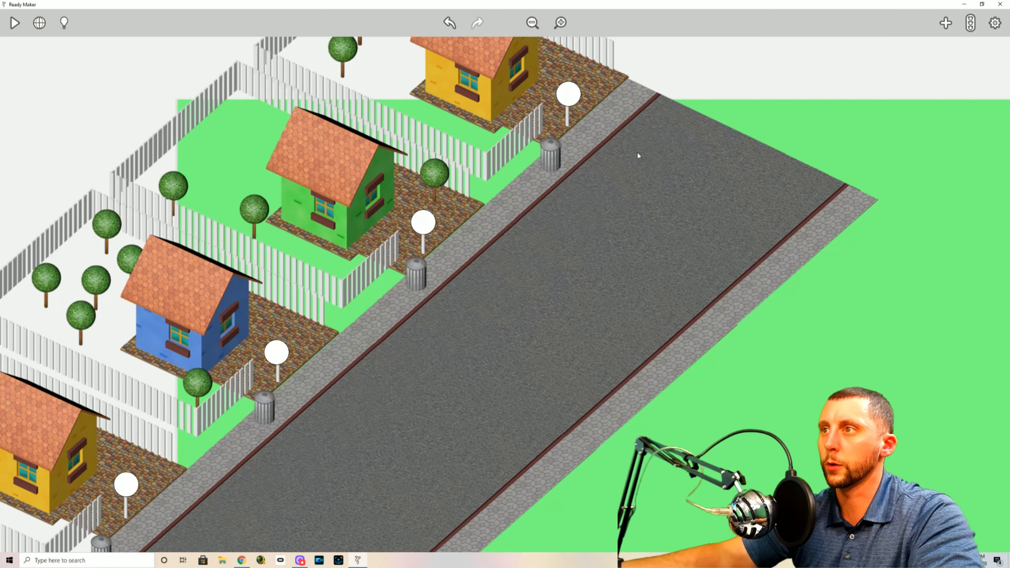
Join HOUSE 1, the lowest yellow house, to POINT 1 through its join behavior
left_click_drag(753, 382, 781, 359)
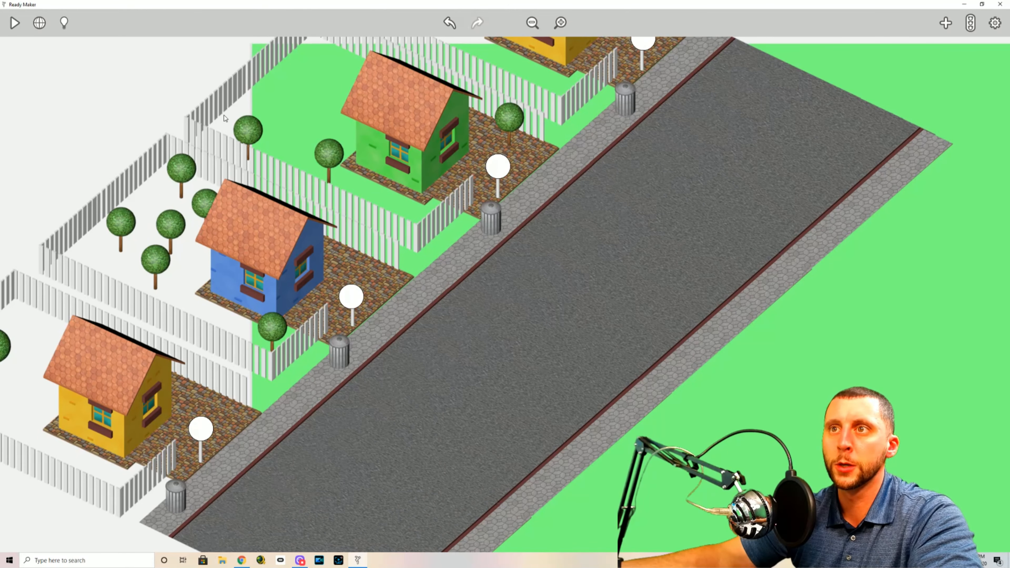
left_click(98, 367)
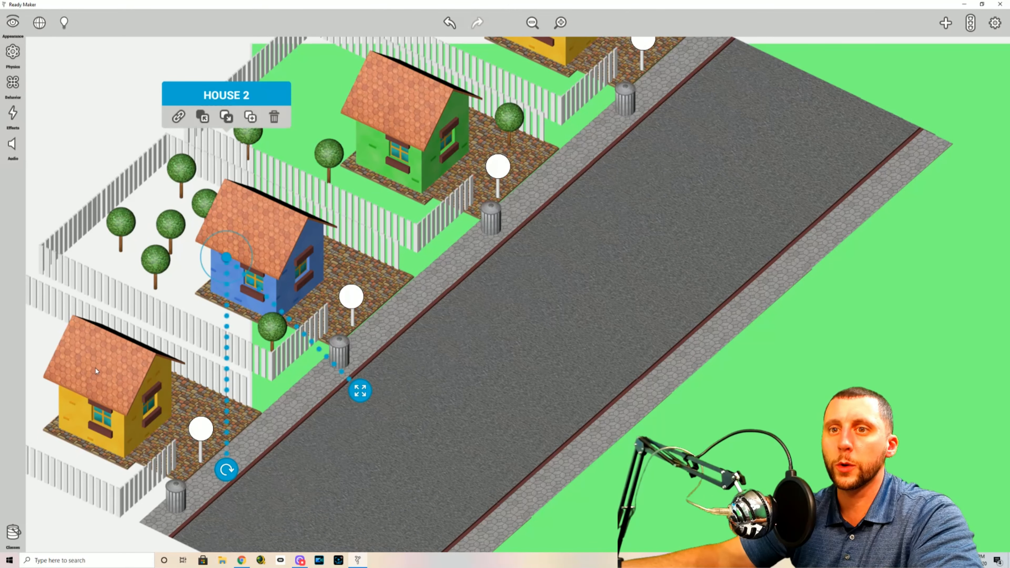
left_click(70, 384)
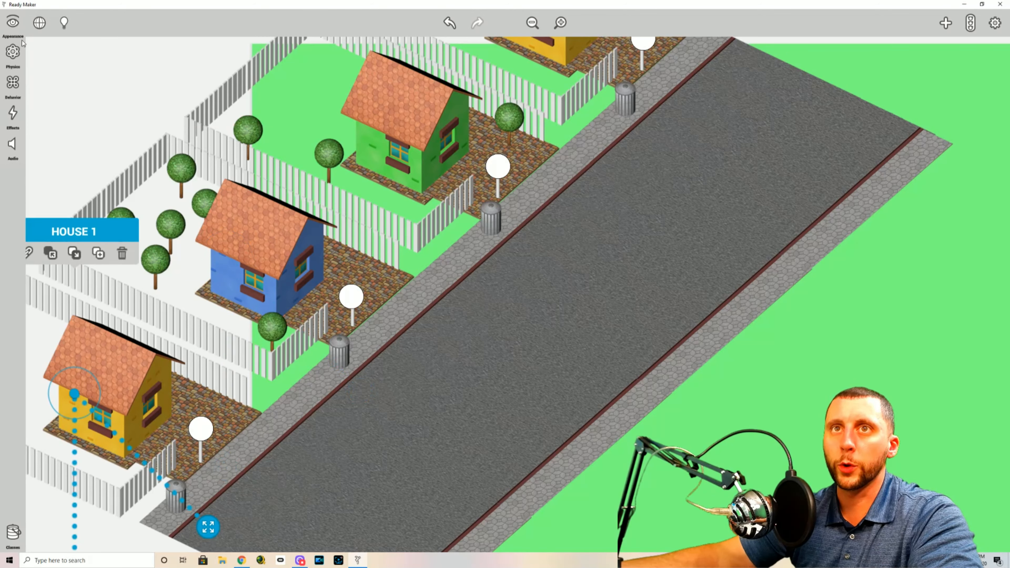
left_click(20, 87)
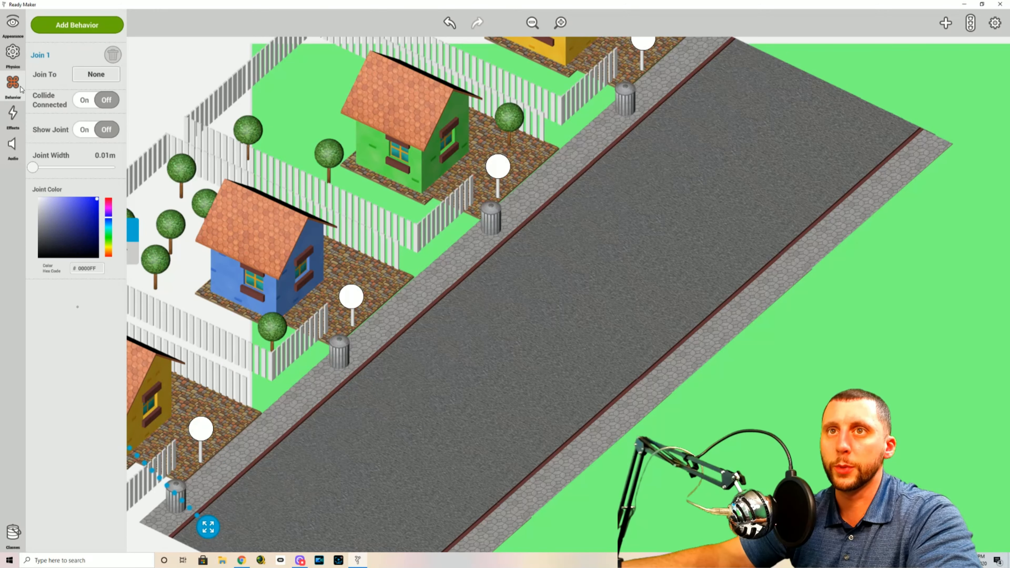
left_click(92, 79)
scroll(98, 135, "down", 5)
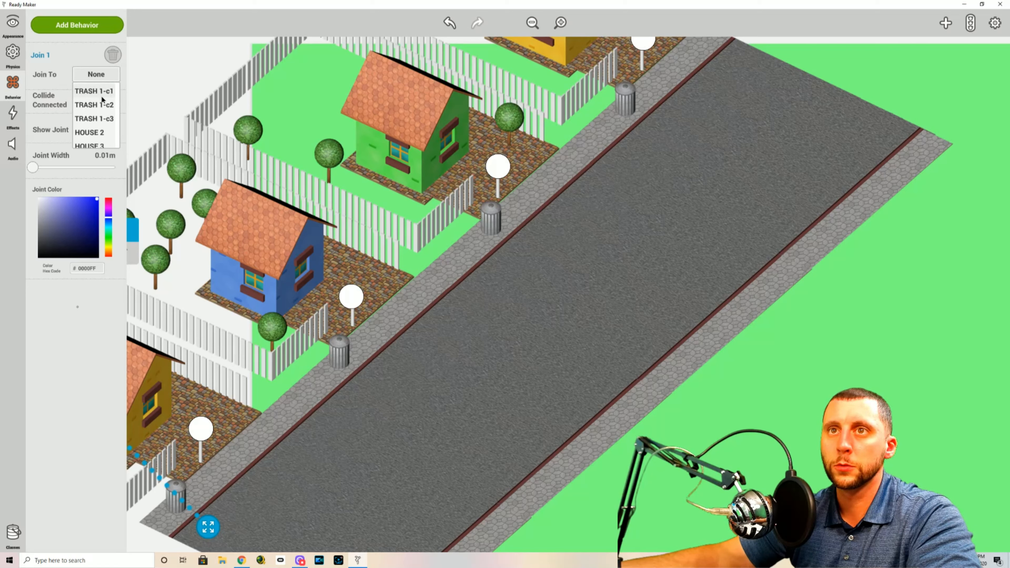
mouse_move(105, 130)
left_mouse_down()
mouse_move(104, 107)
mouse_move(104, 135)
left_mouse_up()
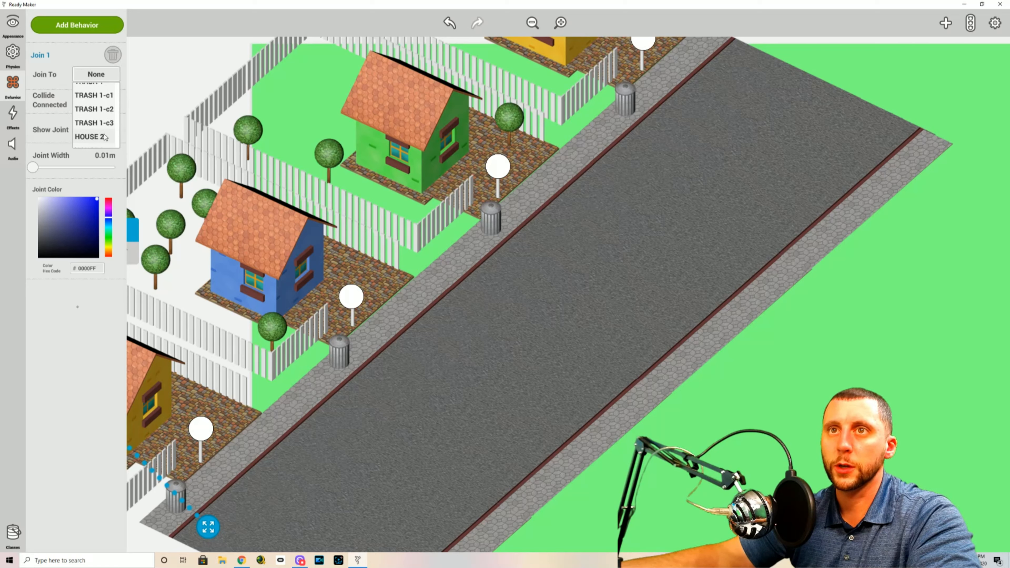
scroll(103, 122, "down", 4)
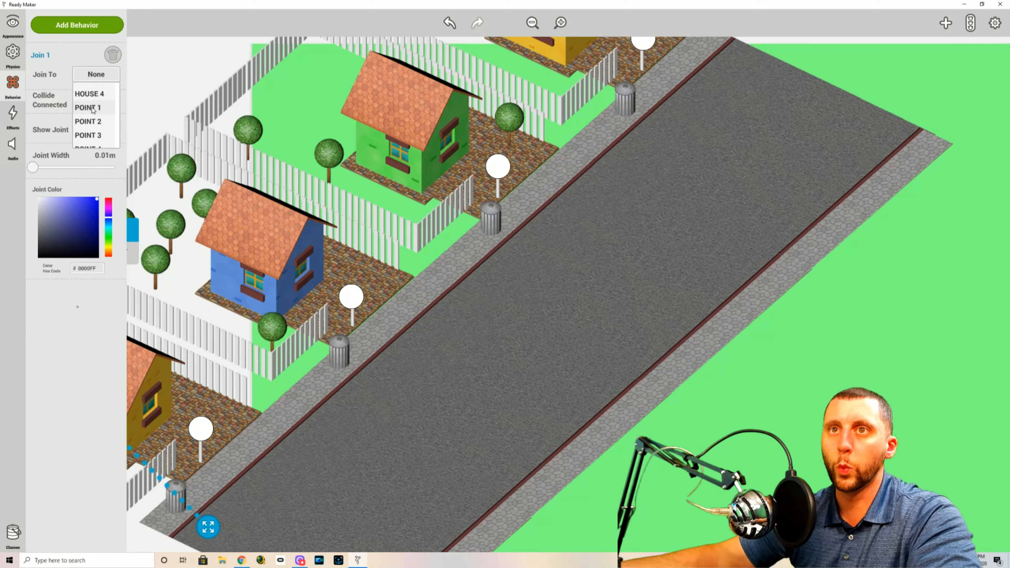
left_click(91, 108)
Join HOUSE 2, the blue house, to POINT 2 through its join behavior
left_click(252, 234)
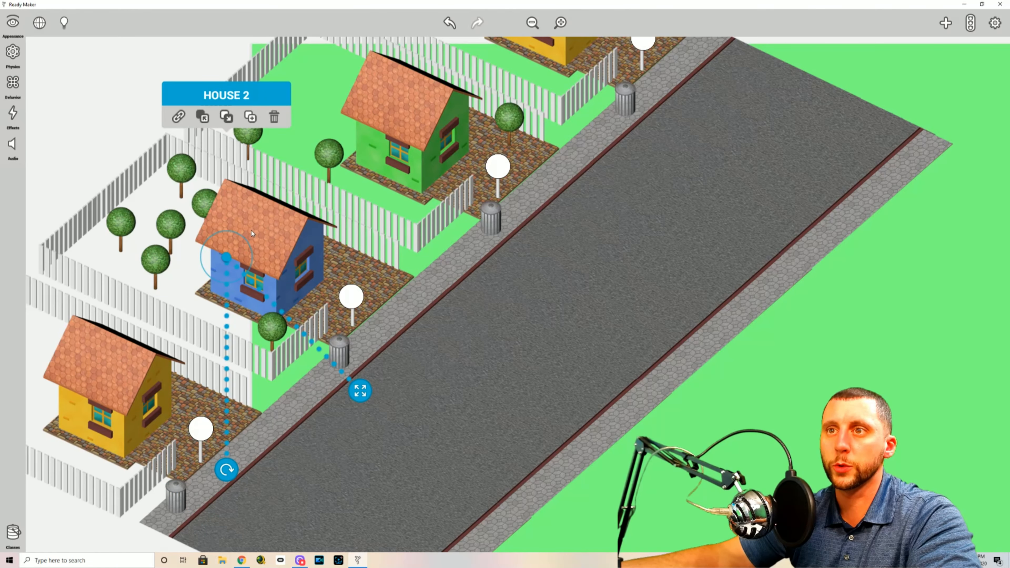
left_click(15, 89)
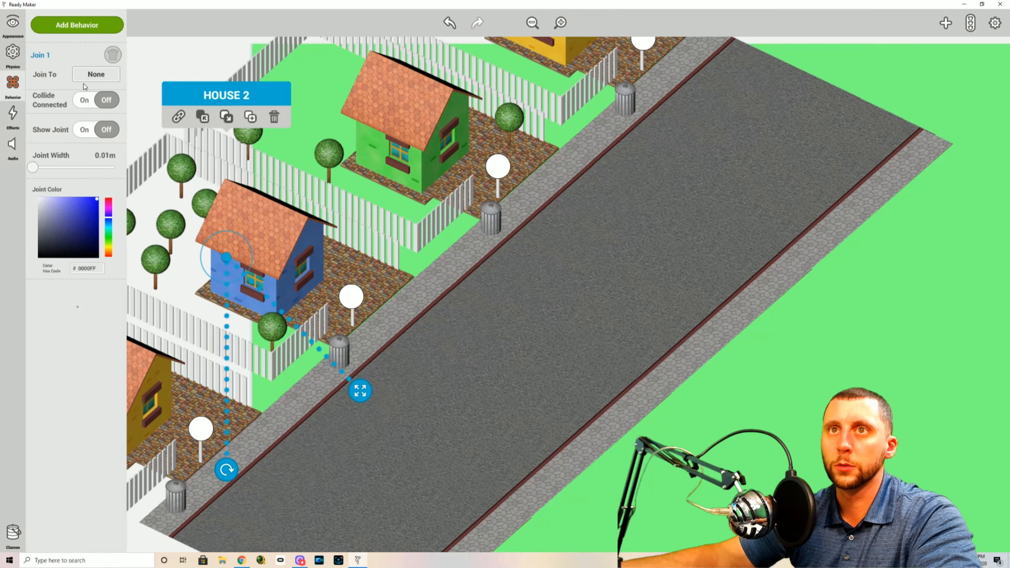
left_click(95, 74)
scroll(99, 142, "down", 5)
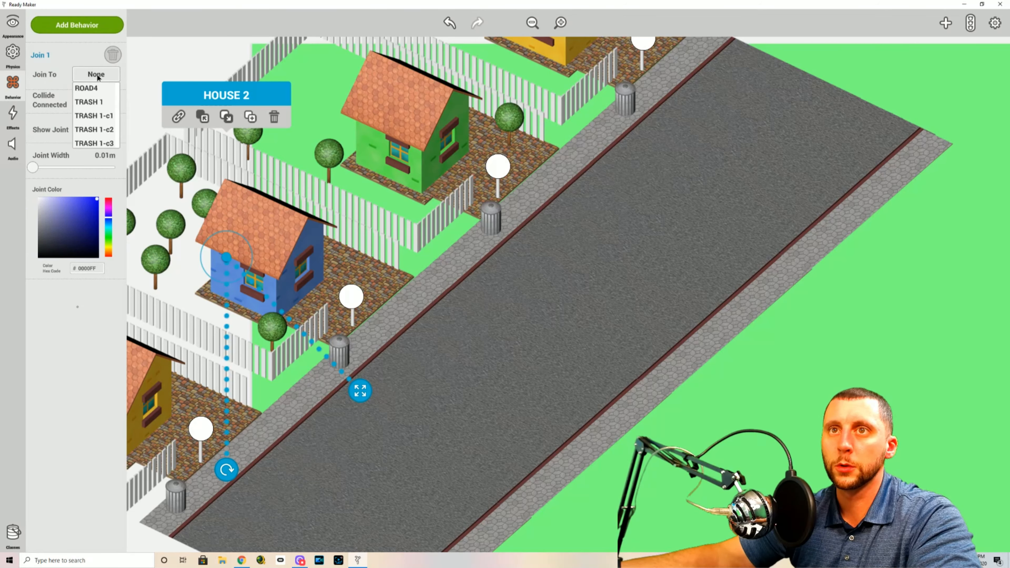
scroll(98, 111, "down", 2)
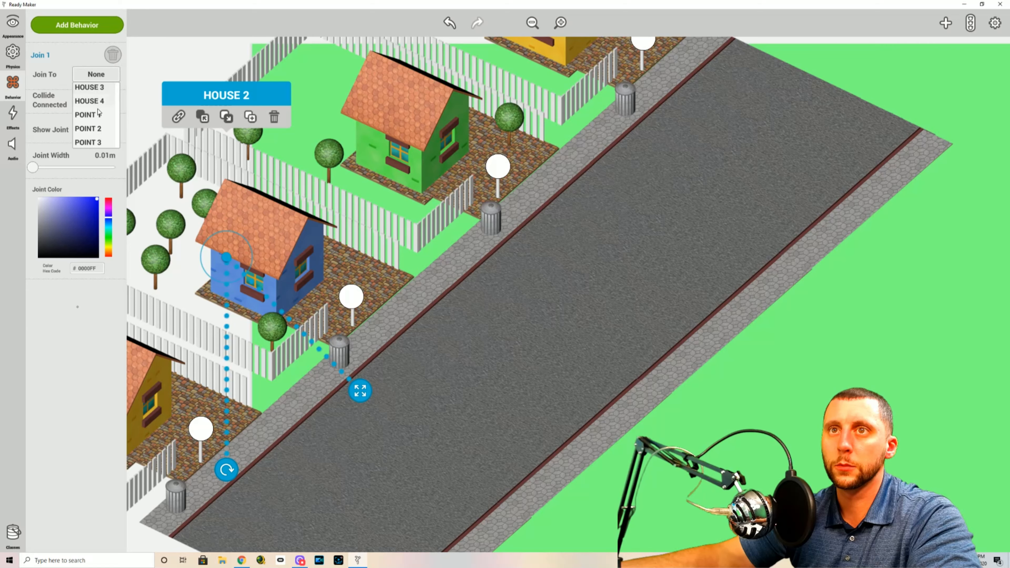
left_click(98, 129)
left_click(396, 120)
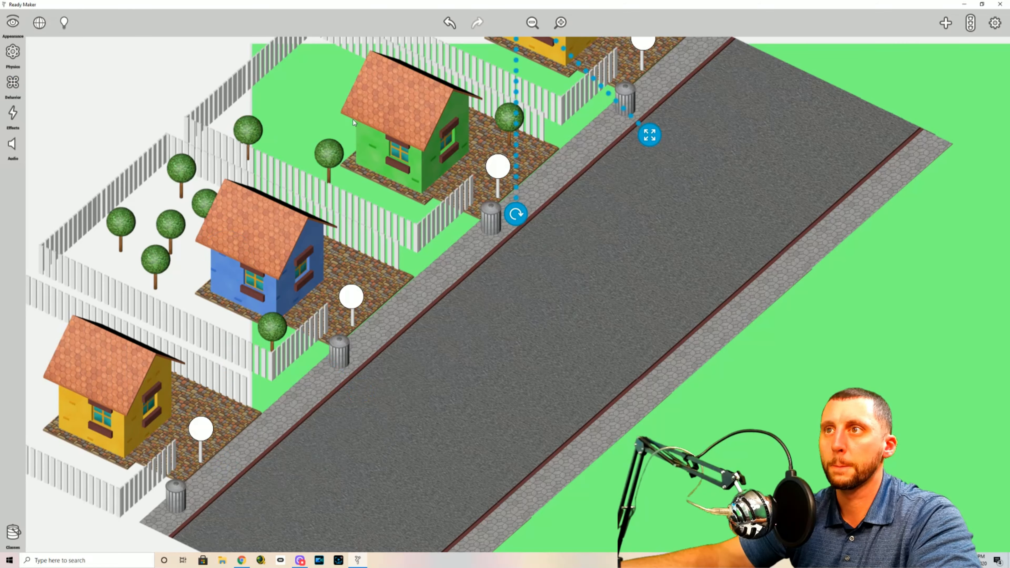
left_click(353, 165)
left_click(401, 122)
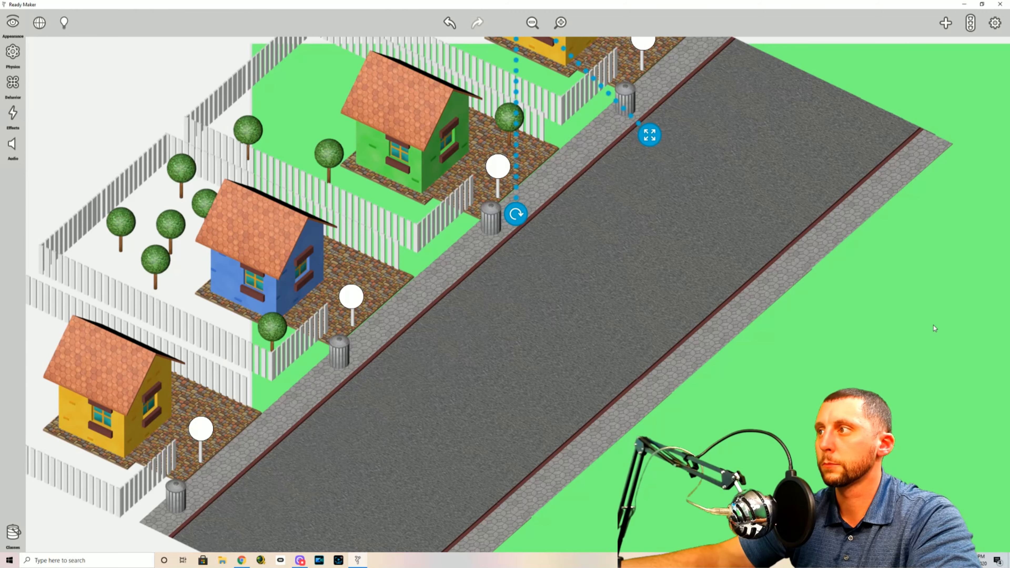
left_click(911, 285)
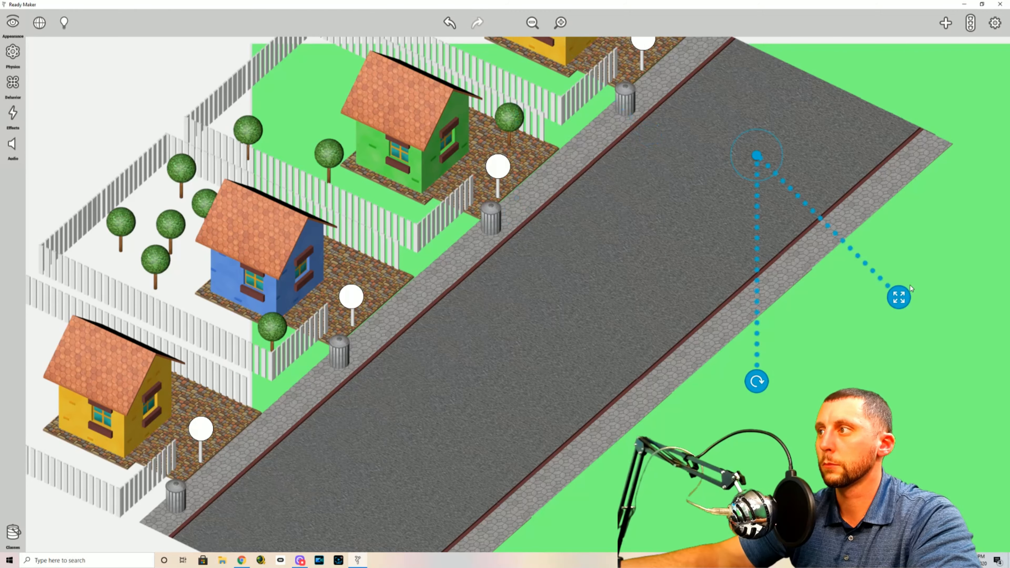
left_click(966, 286)
Join HOUSE 4, the upper yellow house, to POINT 4 through its join behavior
left_click_drag(981, 275, 799, 380)
left_click_drag(604, 70, 658, 100)
left_click(274, 318)
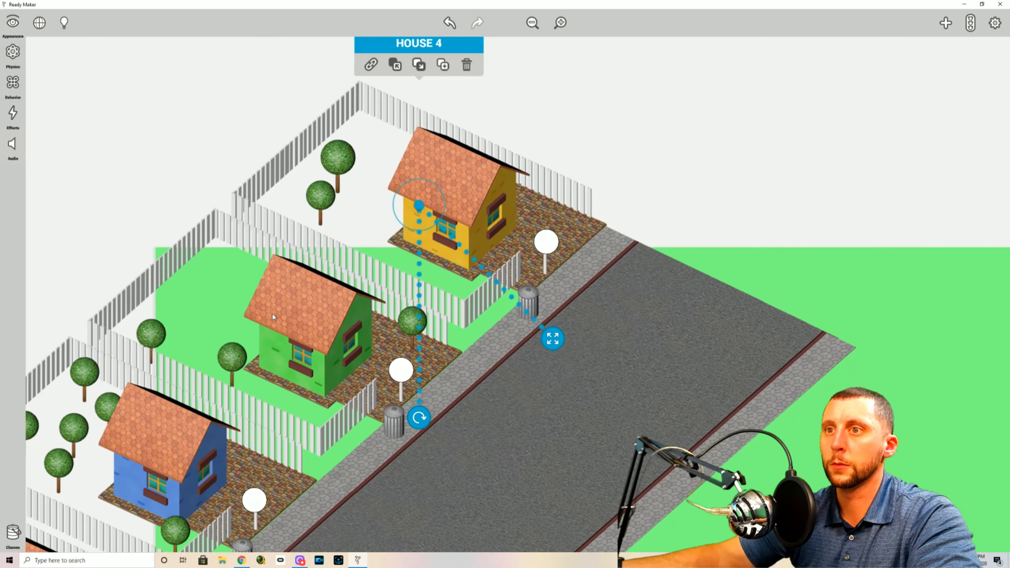
left_click(13, 81)
left_click(100, 78)
scroll(98, 130, "down", 5)
scroll(100, 134, "down", 10)
scroll(102, 134, "down", 1)
left_click(96, 140)
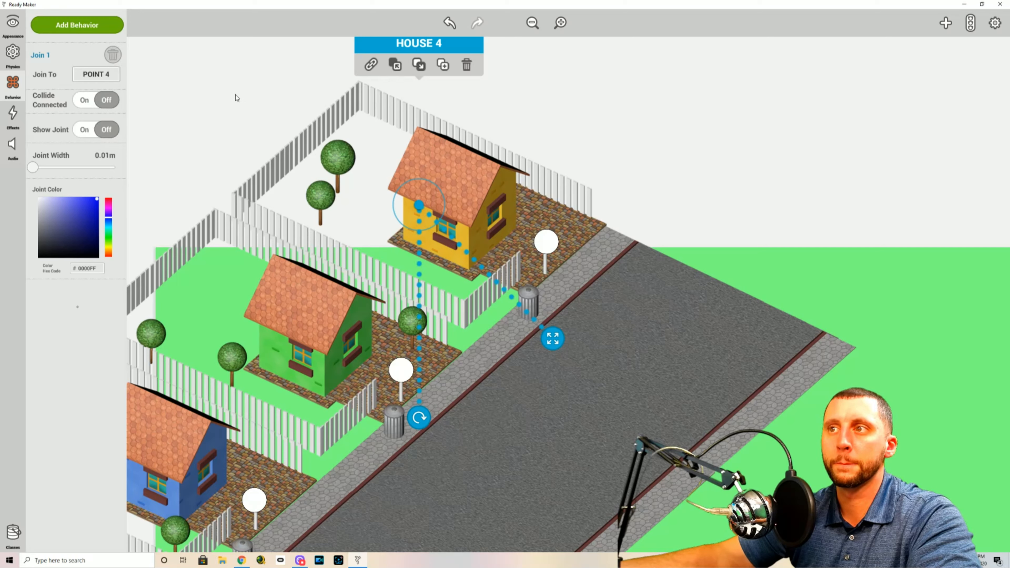
Join HOUSE 3, the green house, to POINT 4 through its join behavior
left_click(310, 330)
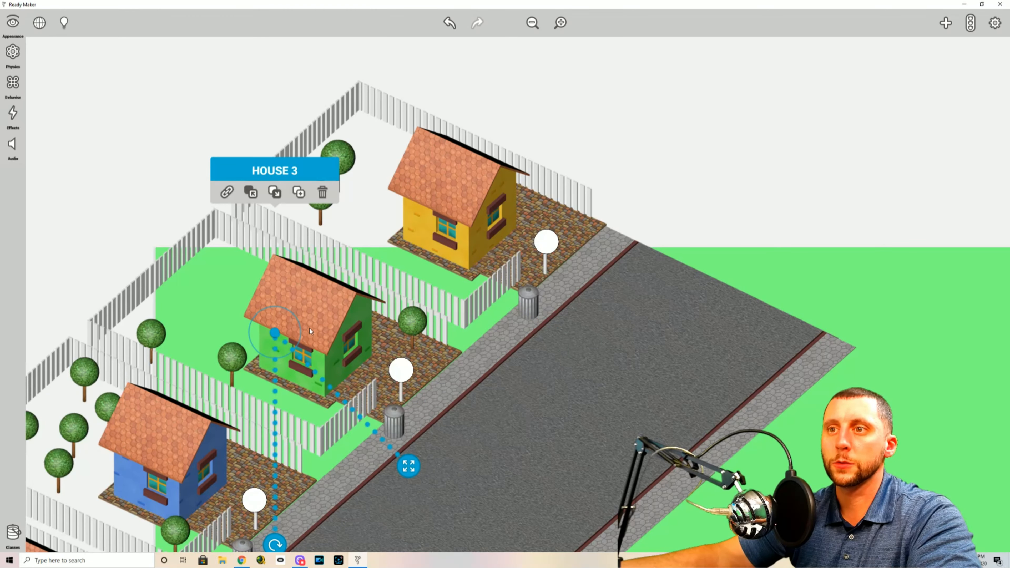
left_click(13, 84)
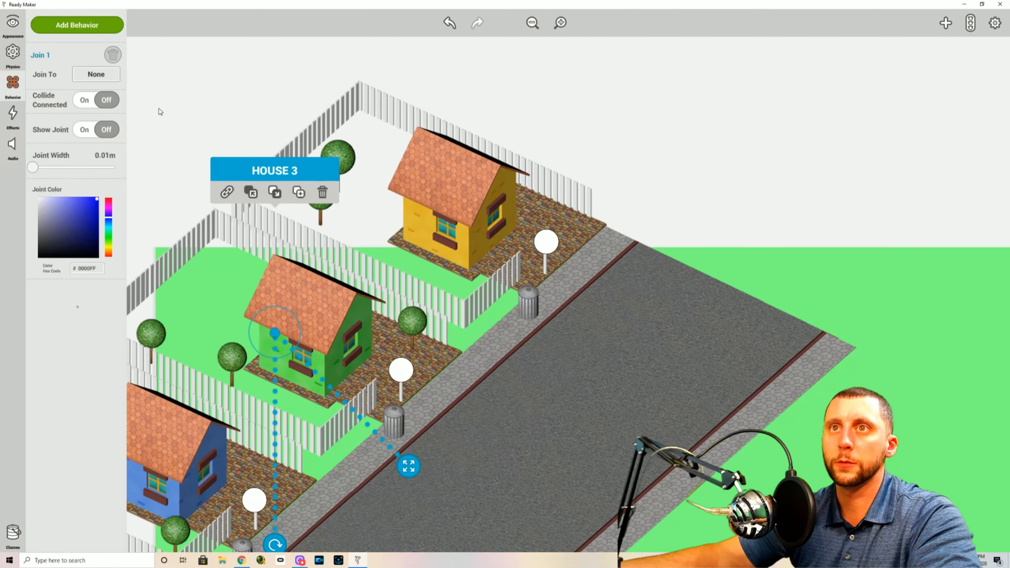
left_click(98, 75)
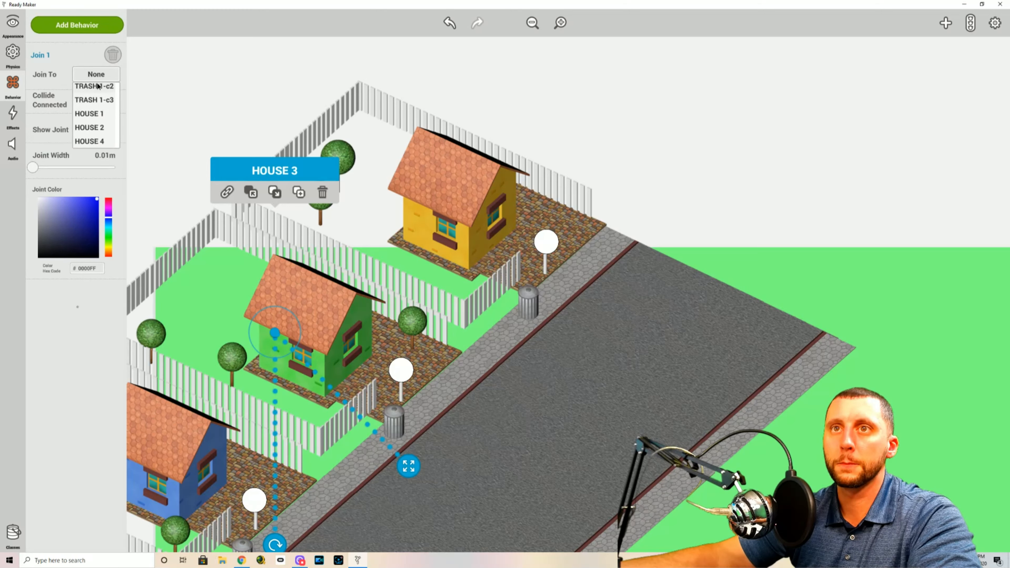
left_click(103, 139)
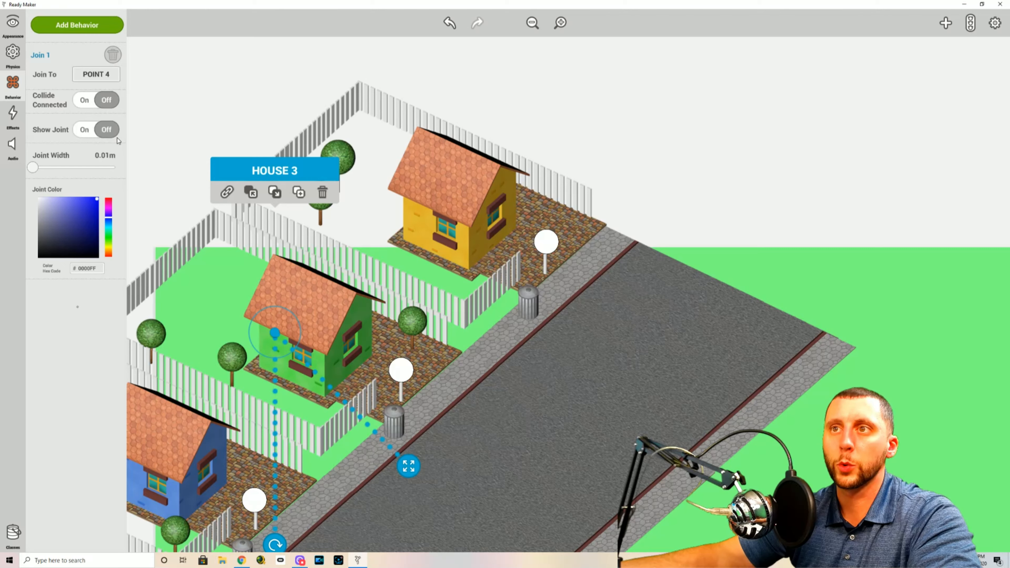
left_click(206, 112)
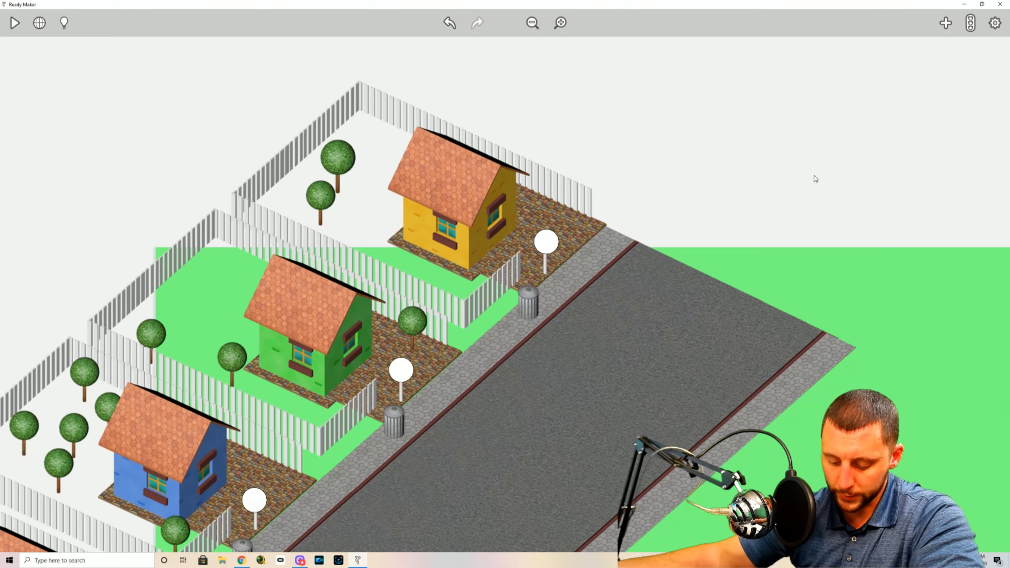
Add a Bordered Rectangle from the basic shapes and place it beside the lower end of the road's outer sidewalk
left_click(946, 24)
left_click(875, 133)
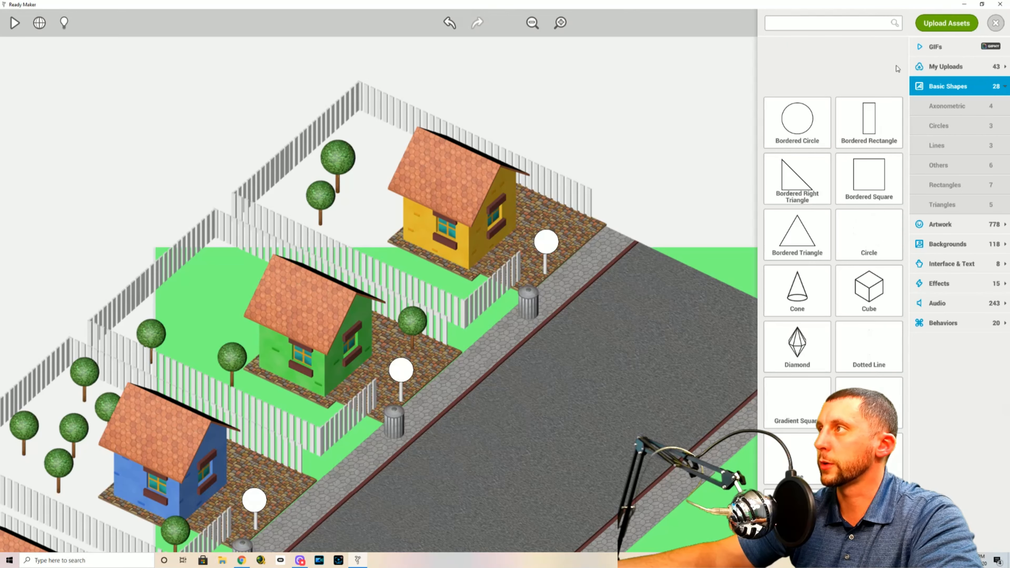
left_click(997, 24)
left_click_drag(909, 480, 942, 306)
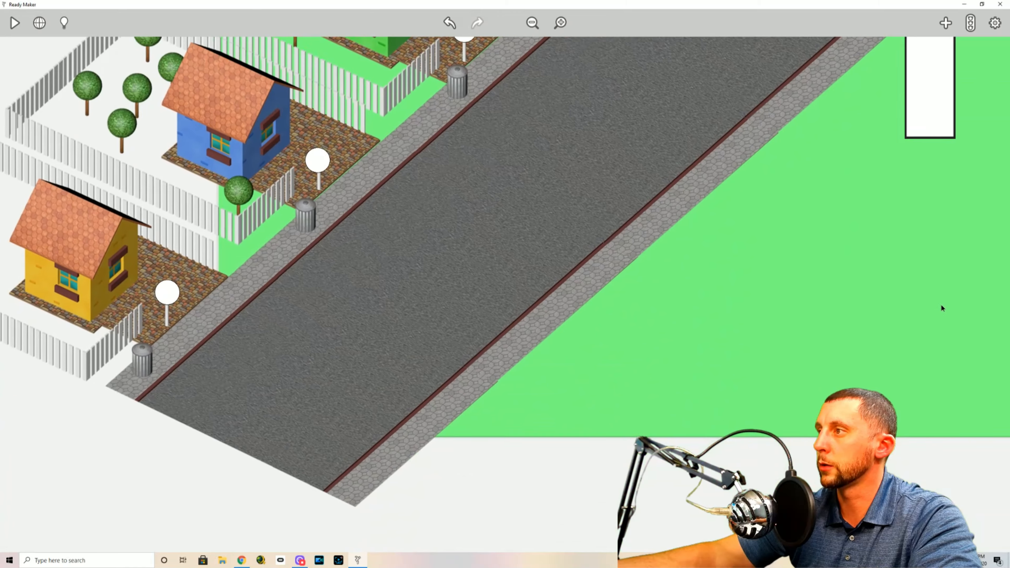
left_click(915, 160)
left_click(923, 144)
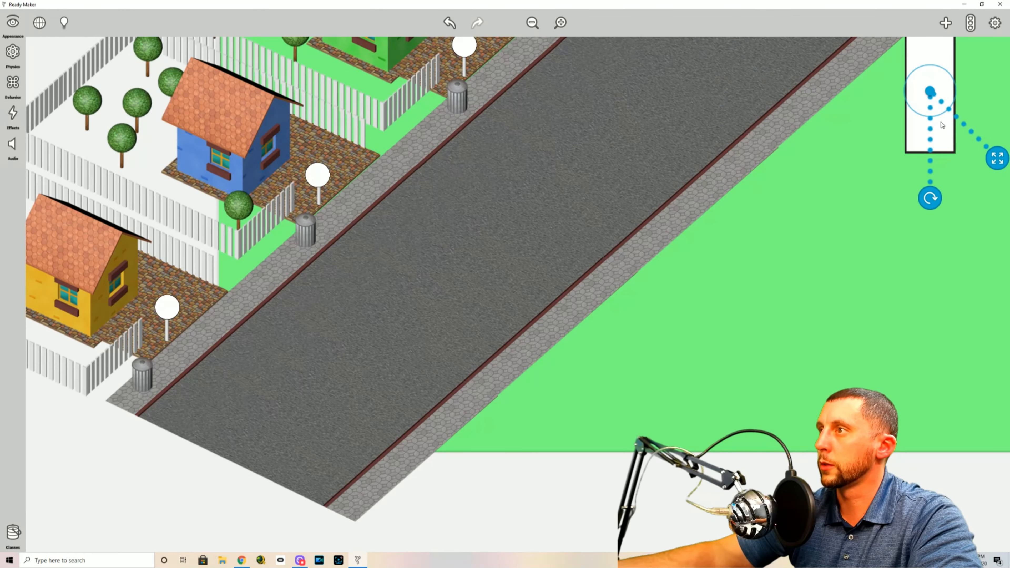
left_click_drag(931, 98, 515, 441)
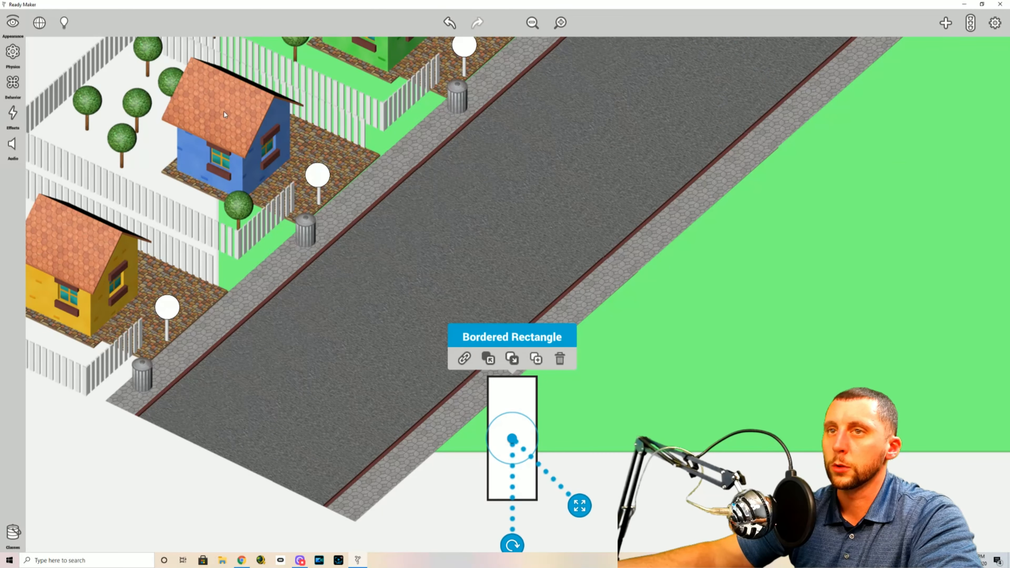
Rename the bordered rectangle Right
left_click(13, 24)
left_click(57, 23)
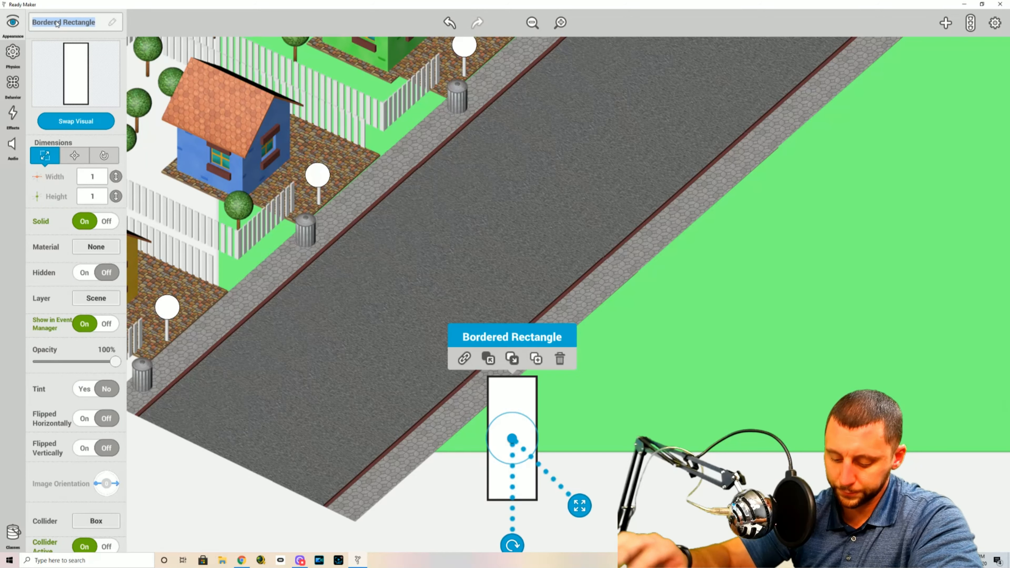
type("riGHT")
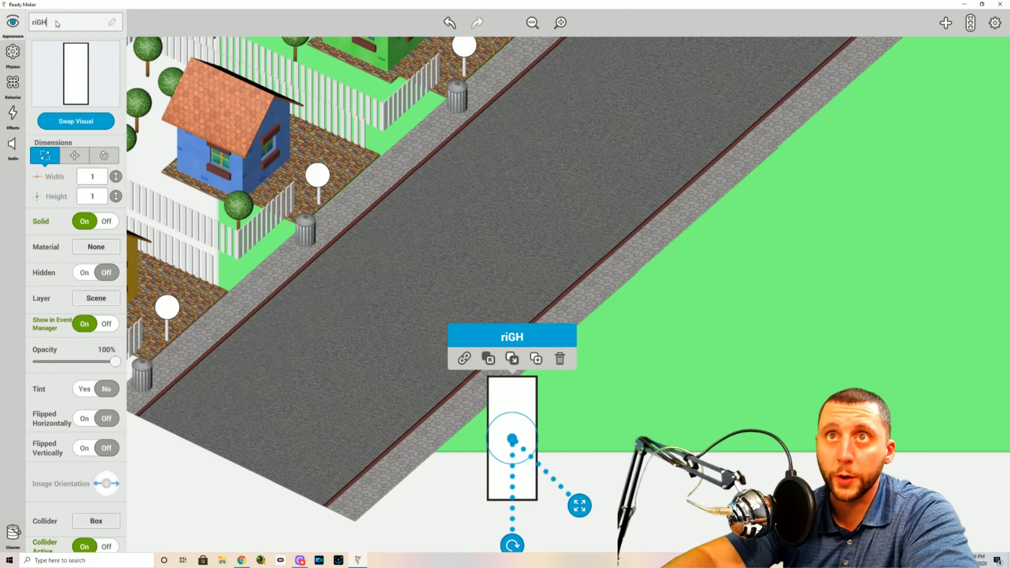
key("BackSpace")
key("BackSpace")
key("BackSpace")
key("BackSpace")
key("BackSpace")
type("Right")
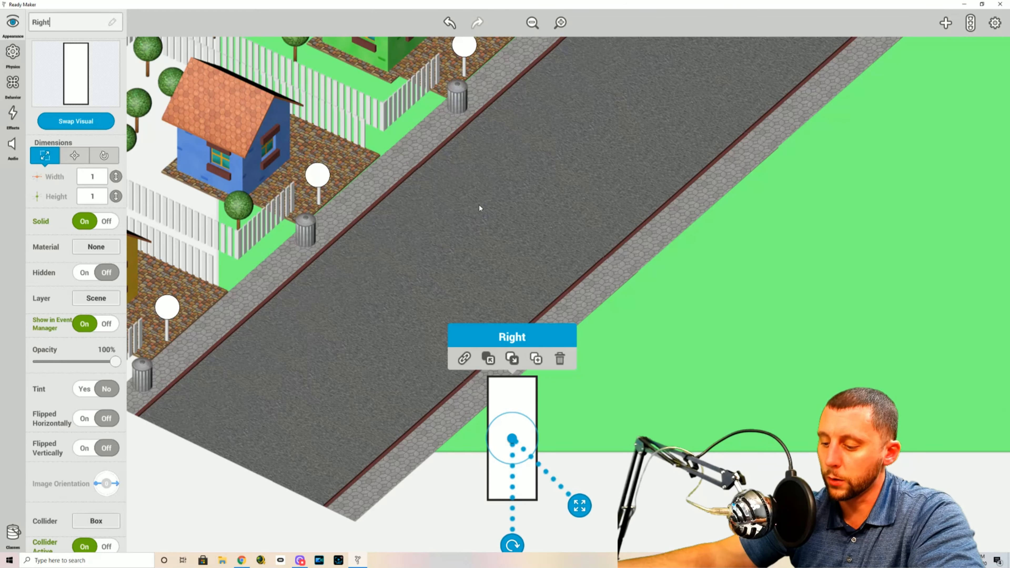
Set the height of the Right rectangle to 5
left_click(336, 402)
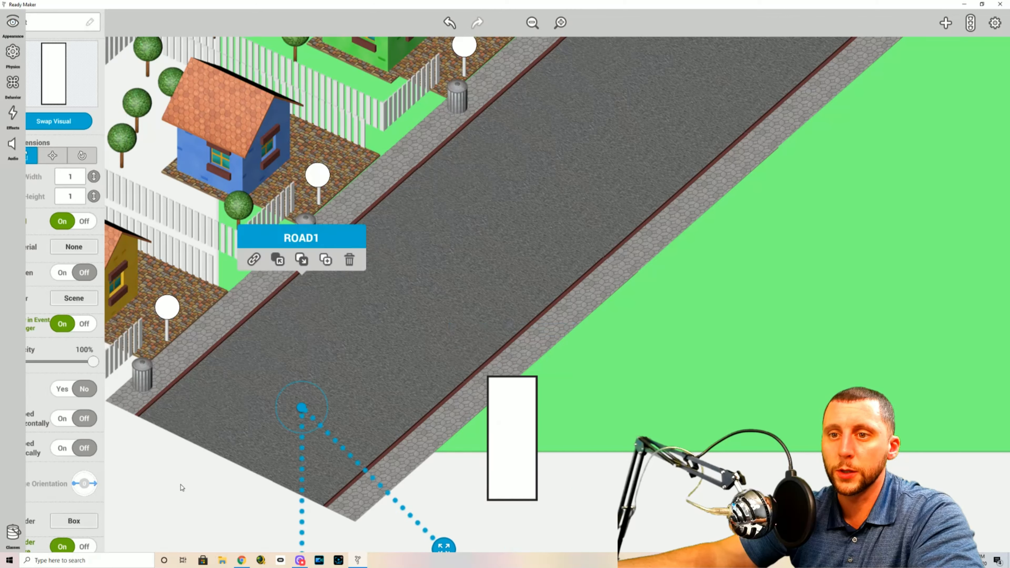
left_click(492, 435)
left_click(14, 26)
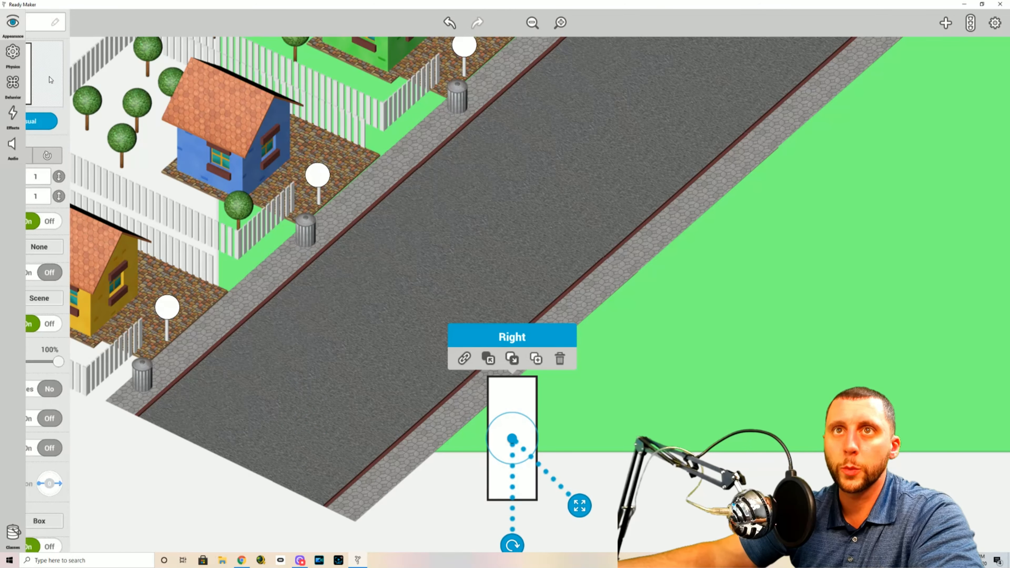
type("5")
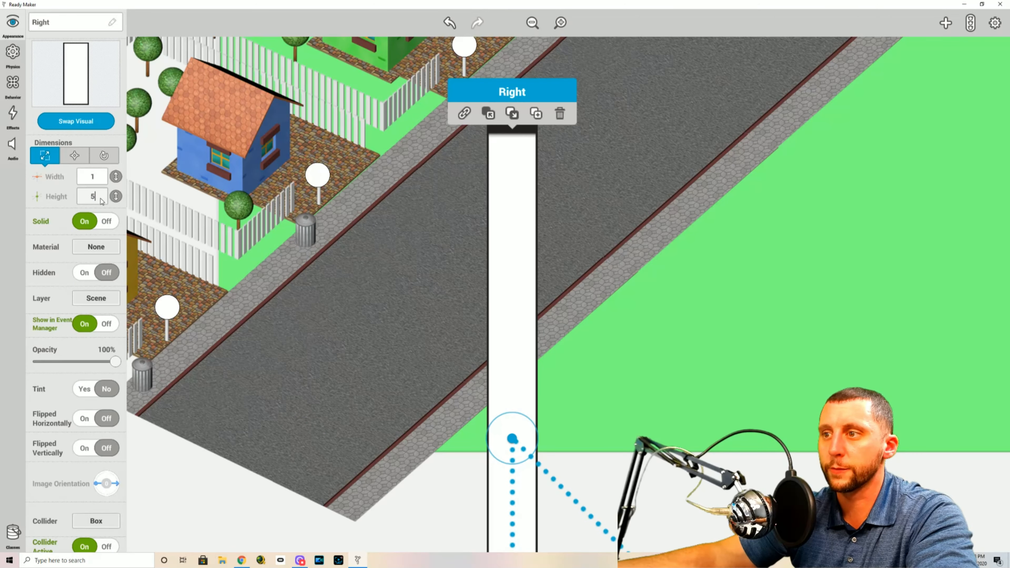
left_click(652, 347)
Rotate the Right rectangle parallel to the road and place it along the outer edge of the sidewalk opposite the houses
left_click(514, 441)
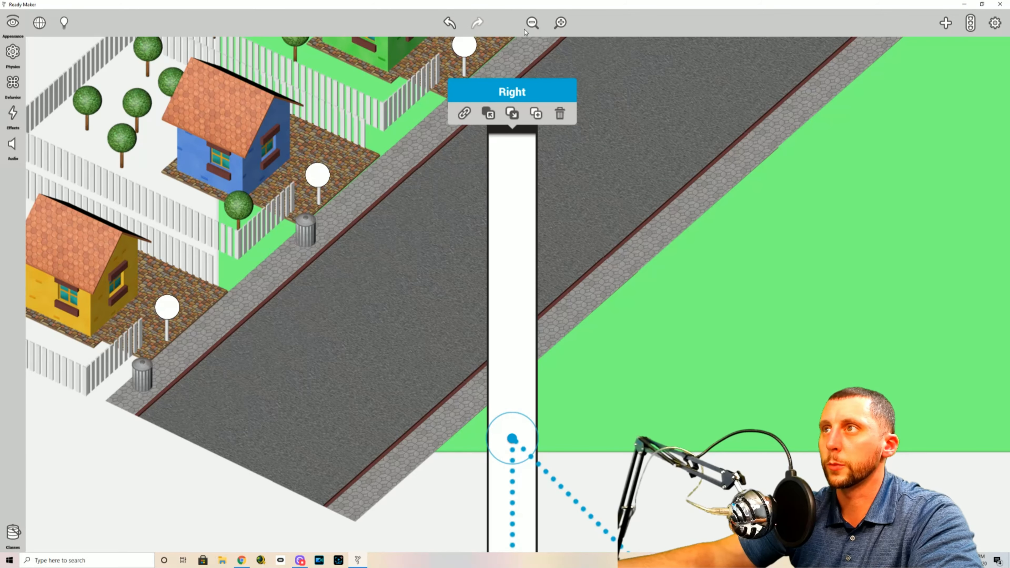
left_click(532, 24)
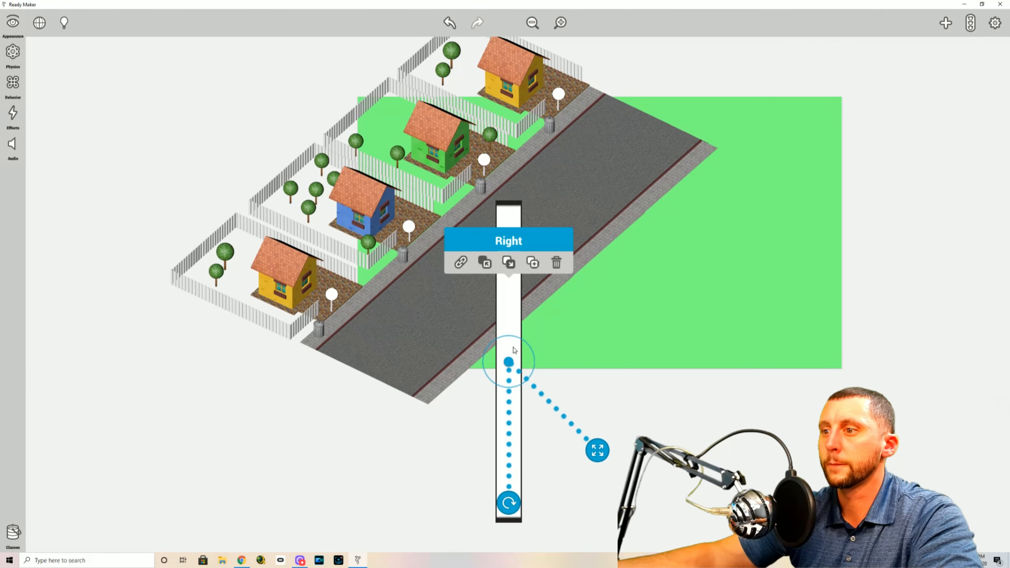
left_click_drag(517, 505, 419, 435)
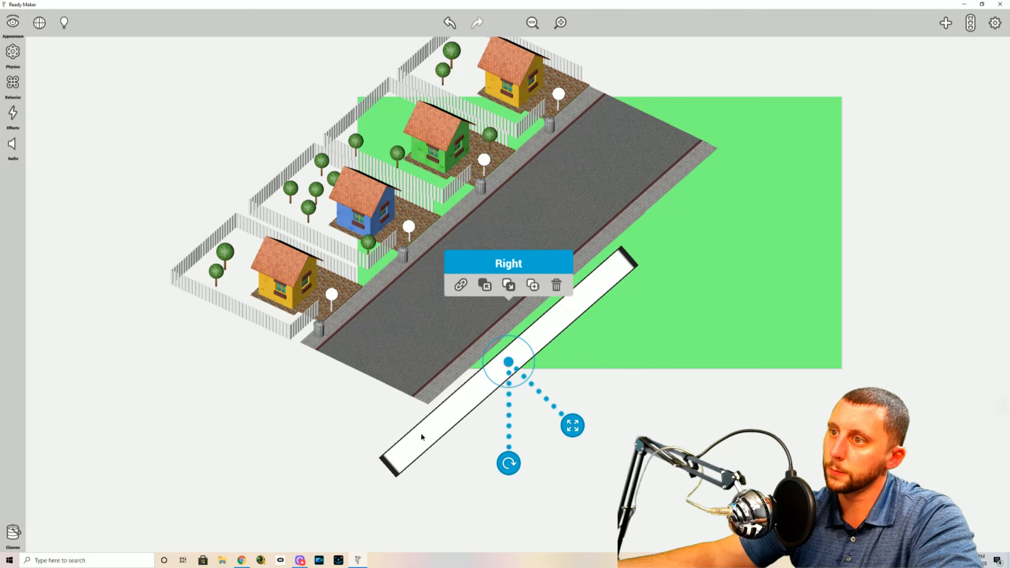
left_click_drag(513, 361, 569, 299)
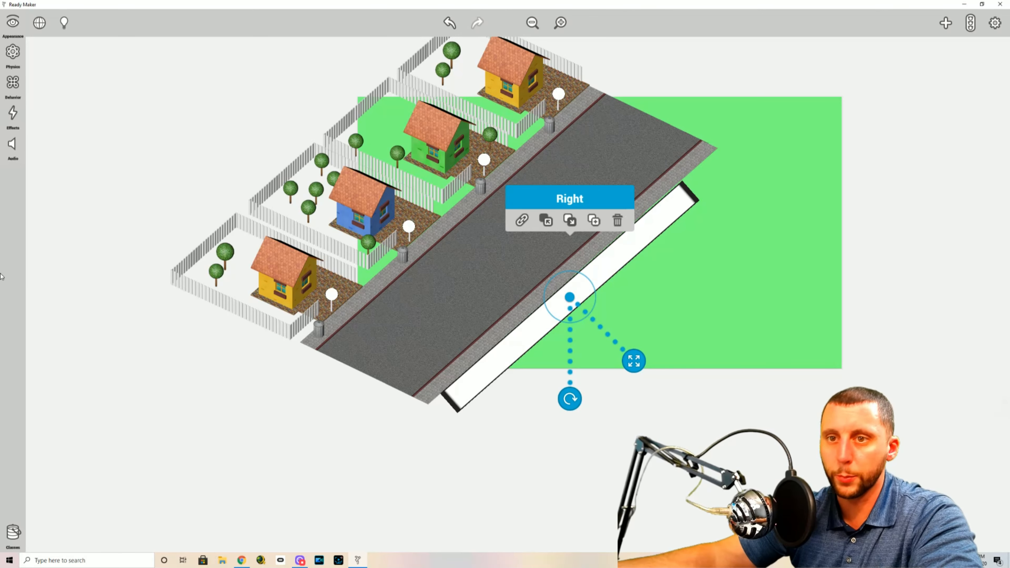
Create a new class named "border and trigger" for the Right rectangle and save it
left_click(10, 532)
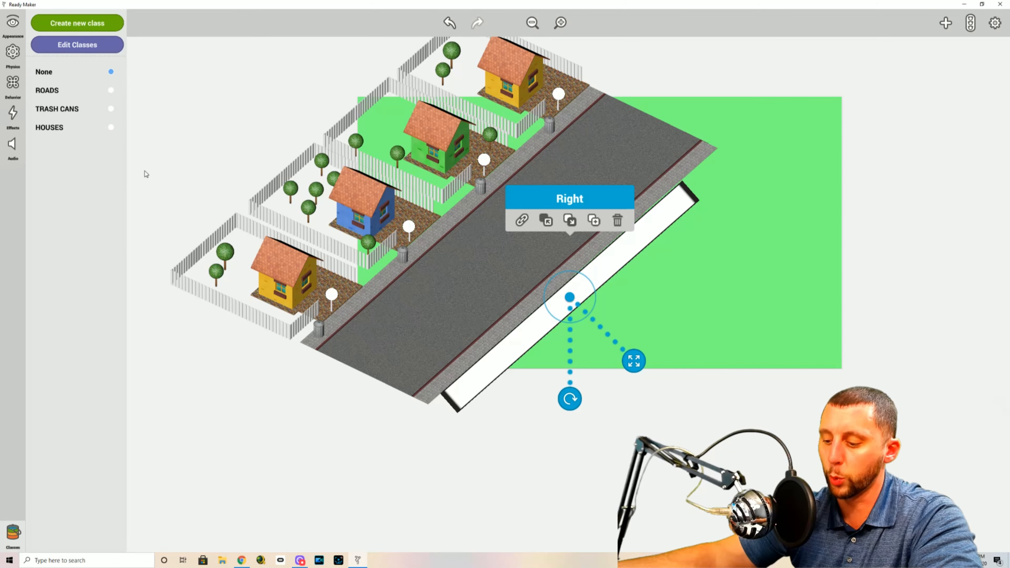
left_click(80, 28)
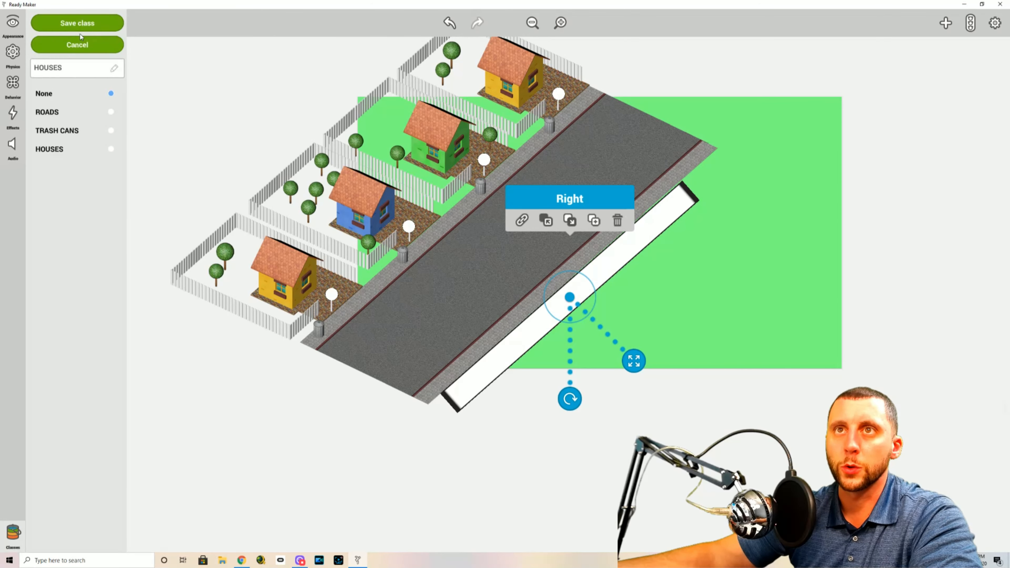
double_click(99, 74)
type("border")
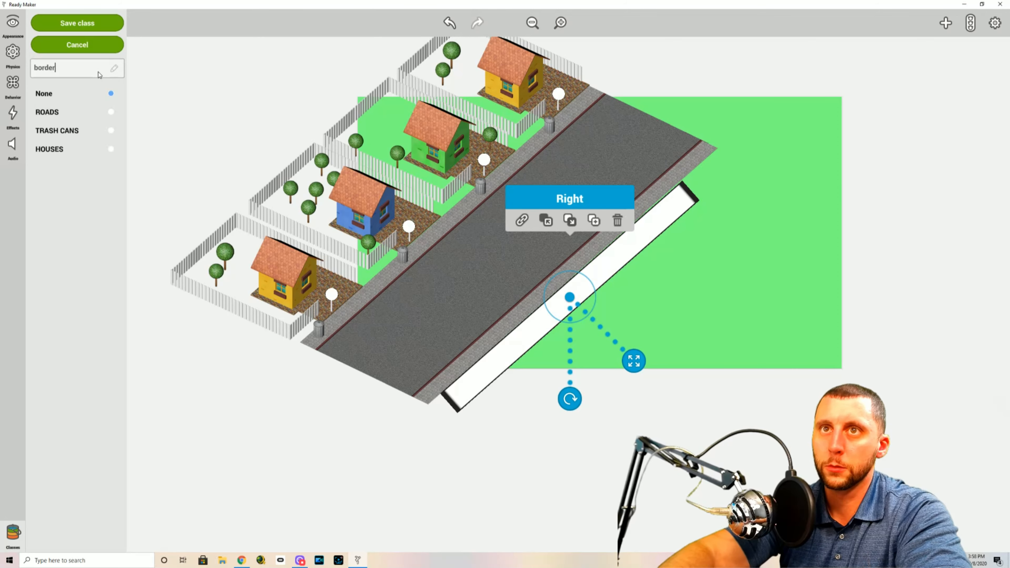
type(" and trigger")
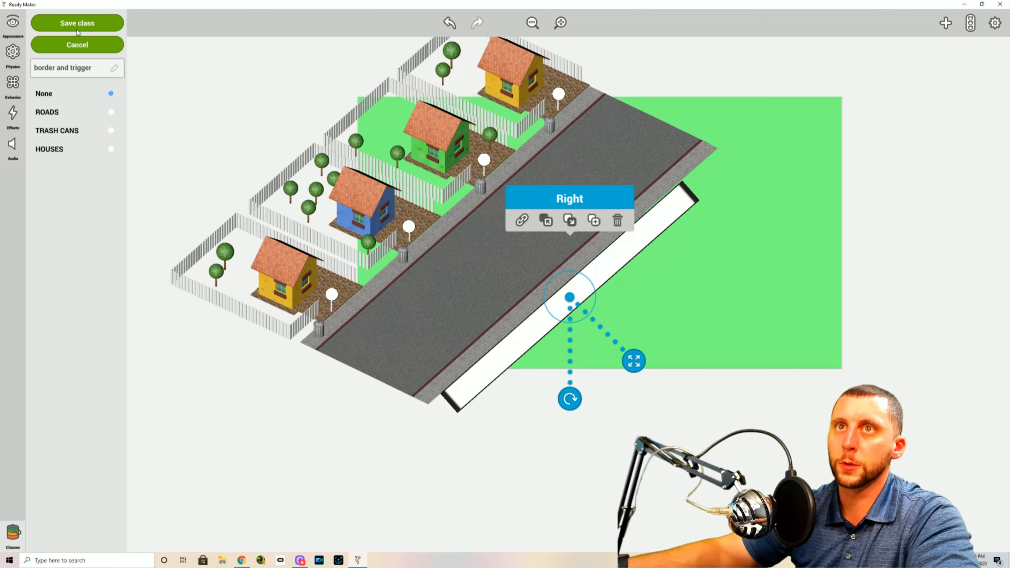
left_click(78, 27)
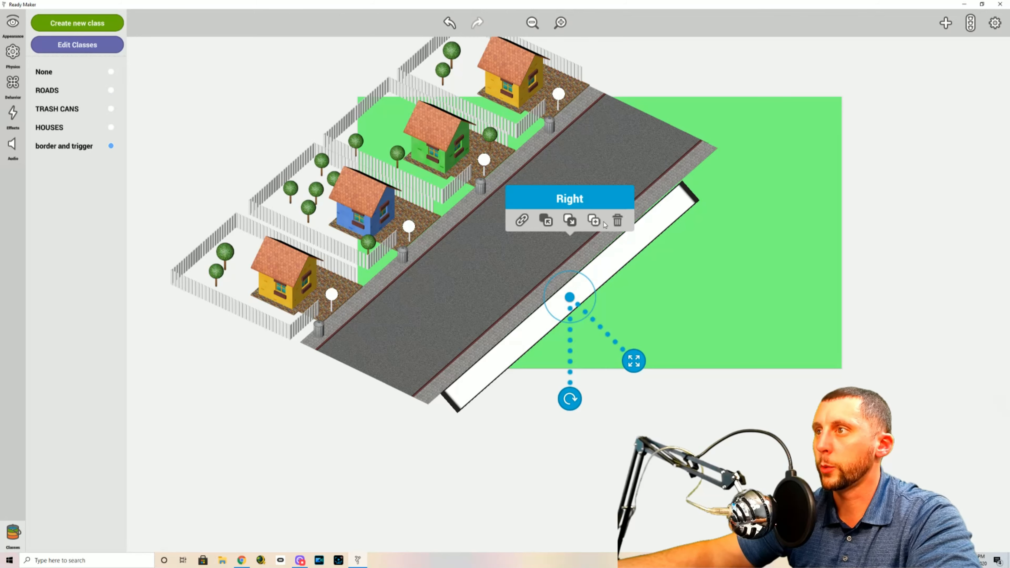
Duplicate the Right rectangle onto the house-side edge of the sidewalk, parallel to the road, and name the copy left
left_click(594, 220)
left_click_drag(562, 297, 411, 229)
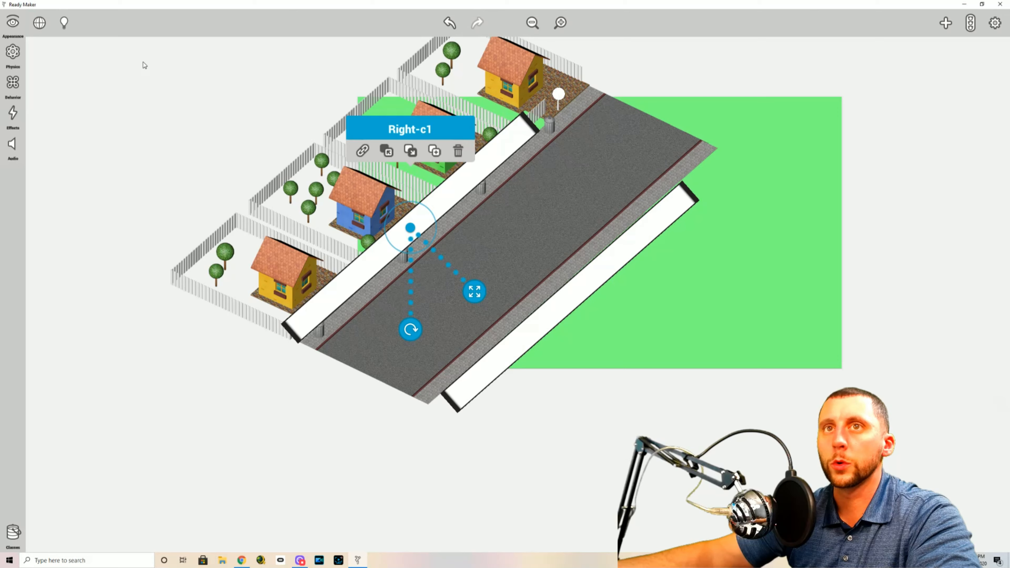
left_click(13, 22)
left_click(64, 22)
type("left")
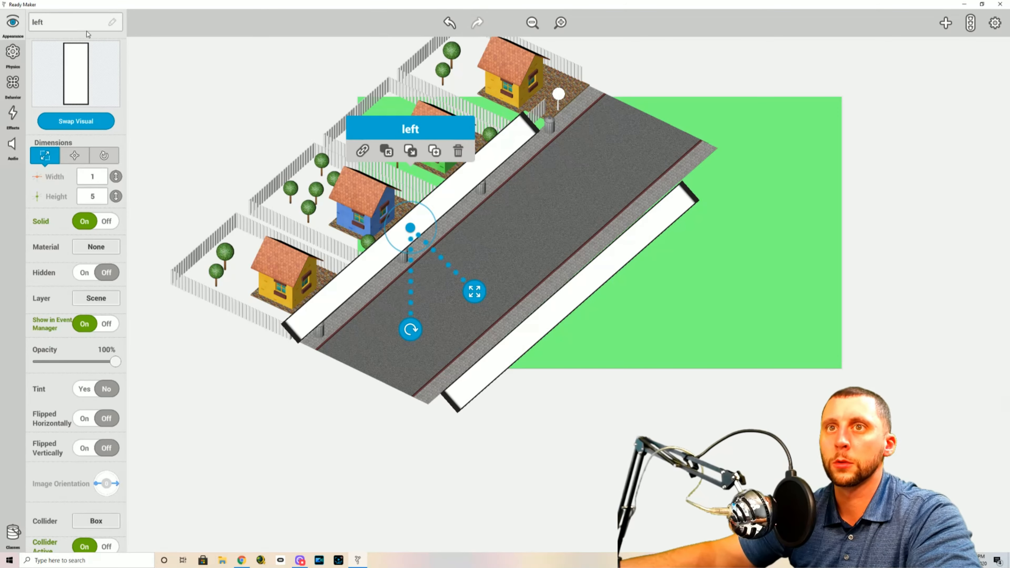
left_click(170, 95)
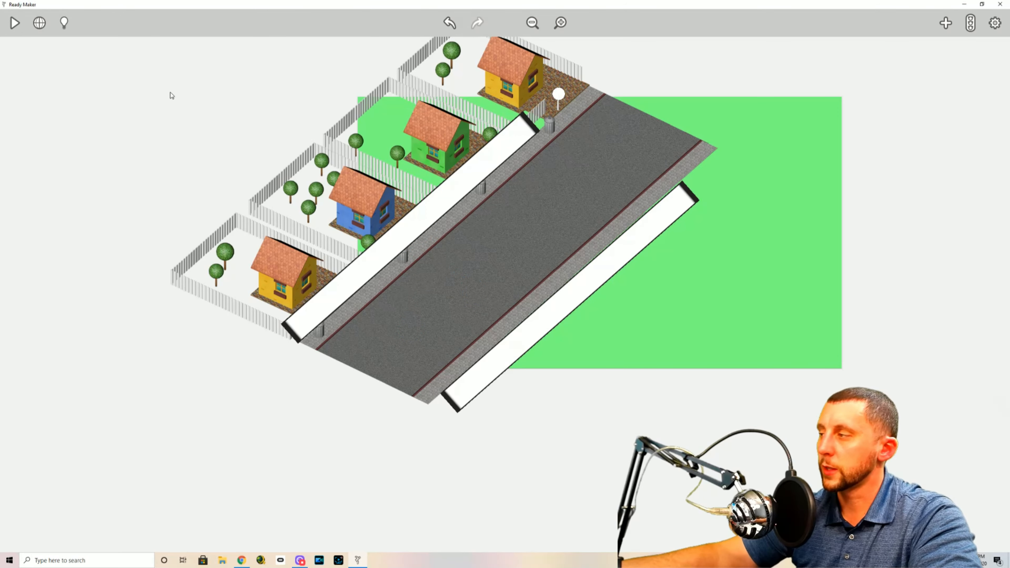